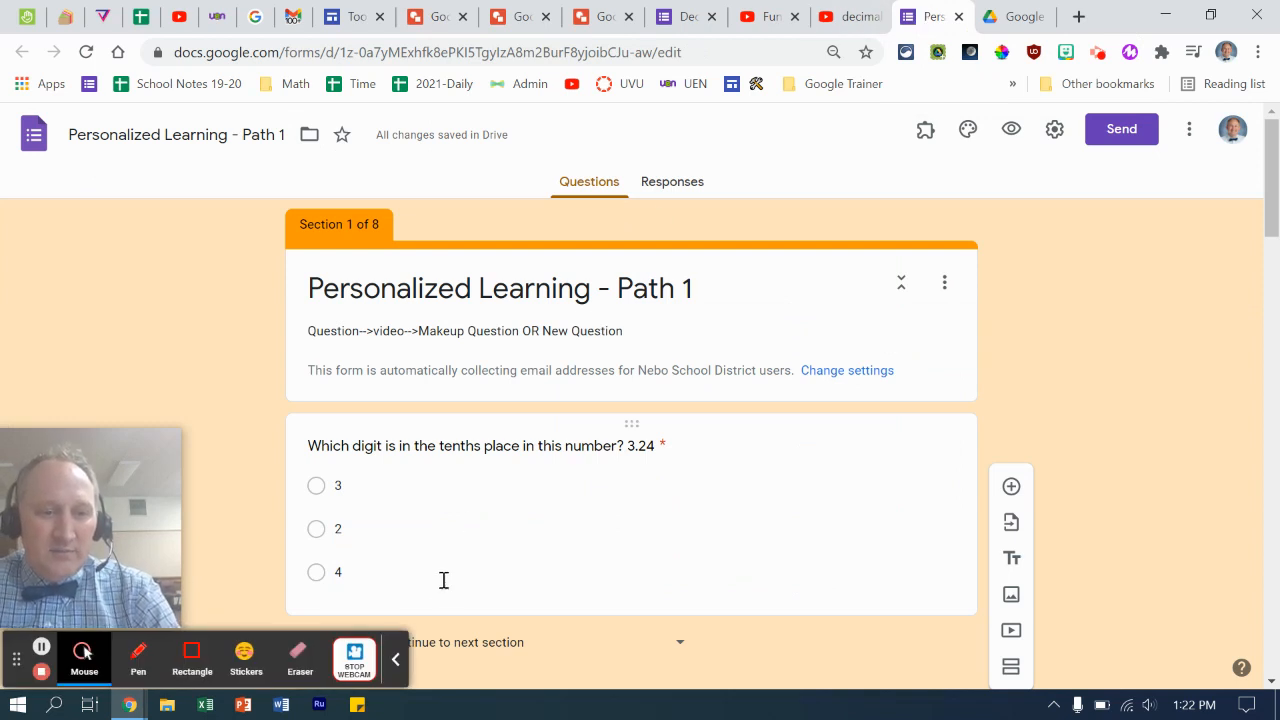
Enable going to a section based on the answer for the tenths place question about 3.24
{"action": "left_click", "coordinate": [396, 659]}
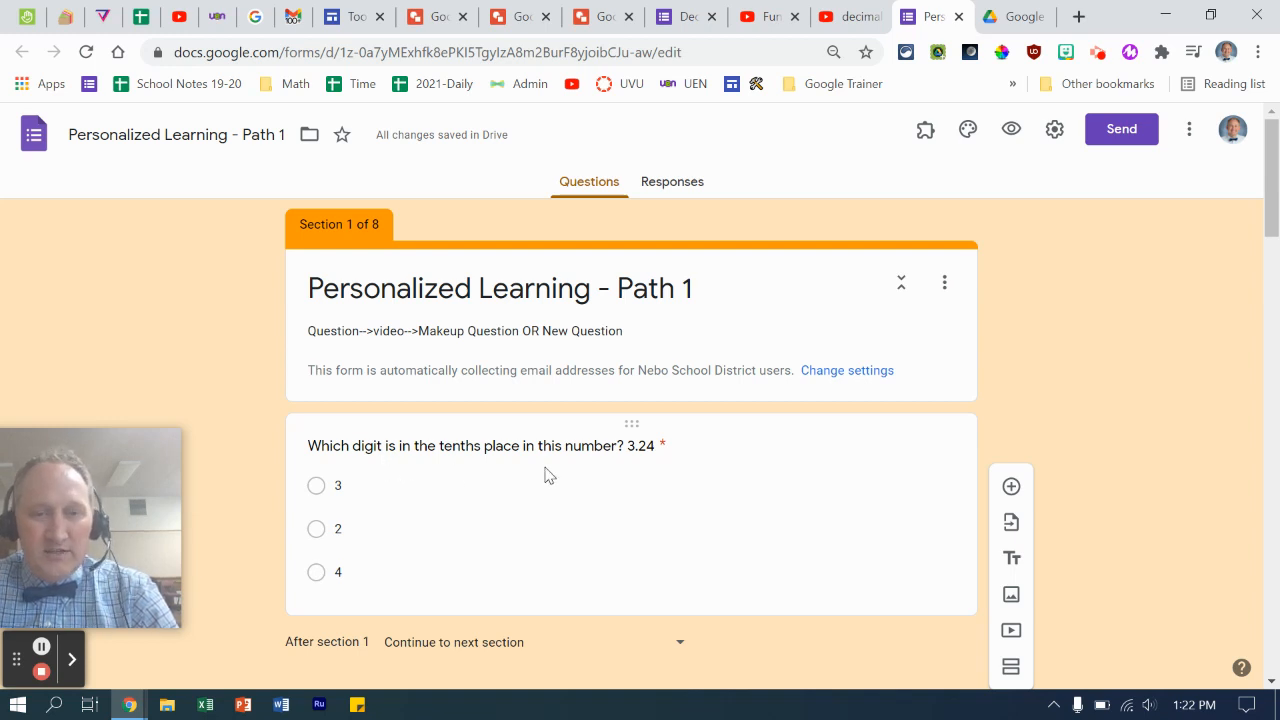
{"action": "left_click", "coordinate": [668, 518]}
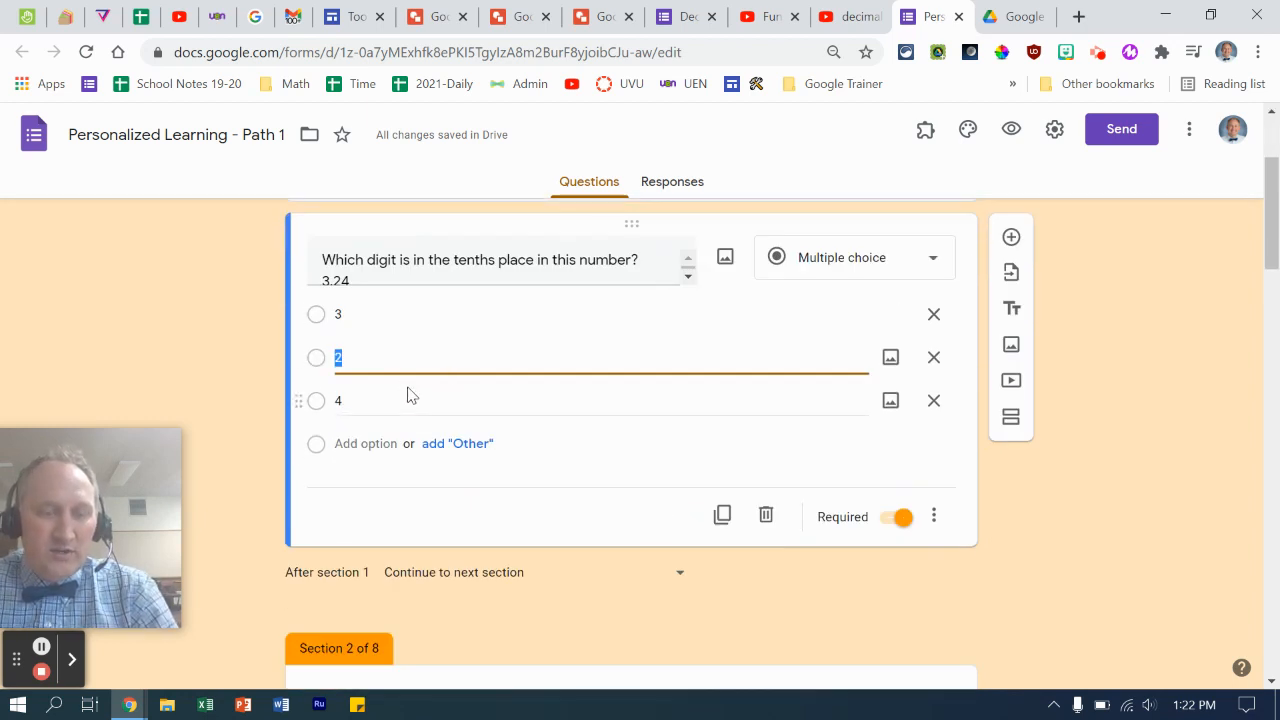
{"action": "left_click", "coordinate": [935, 517]}
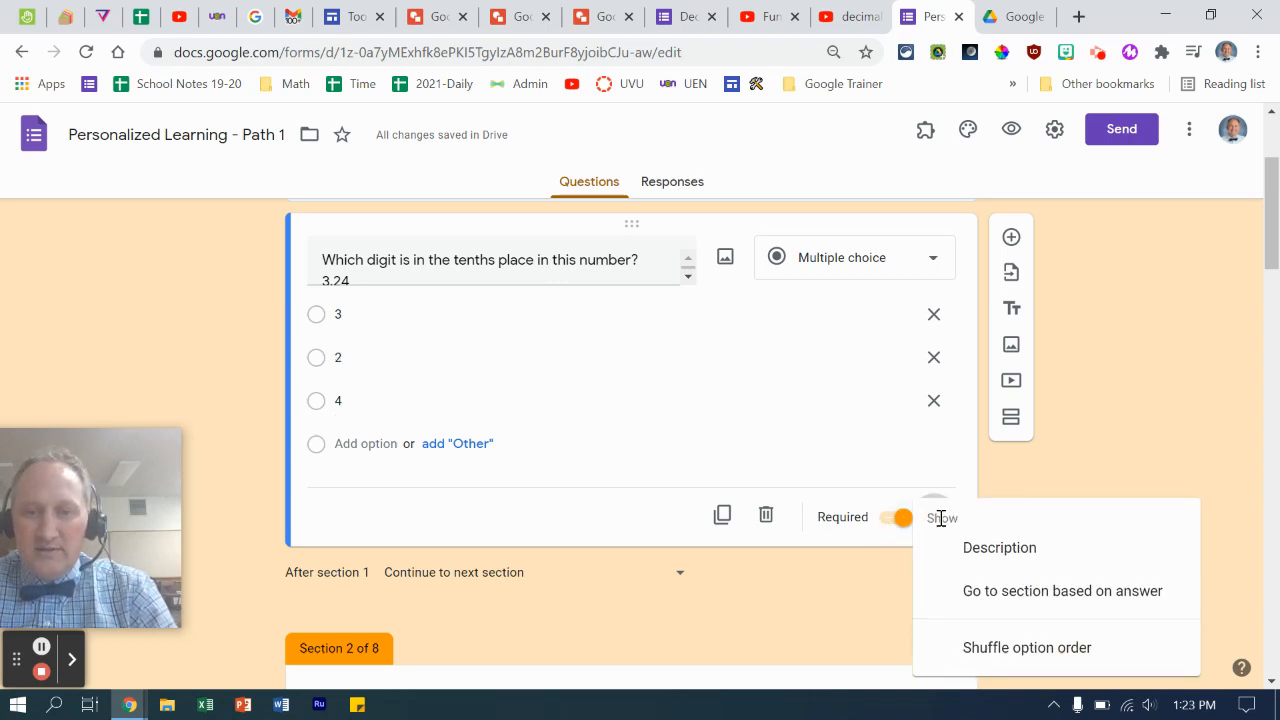
{"action": "left_click", "coordinate": [1027, 595]}
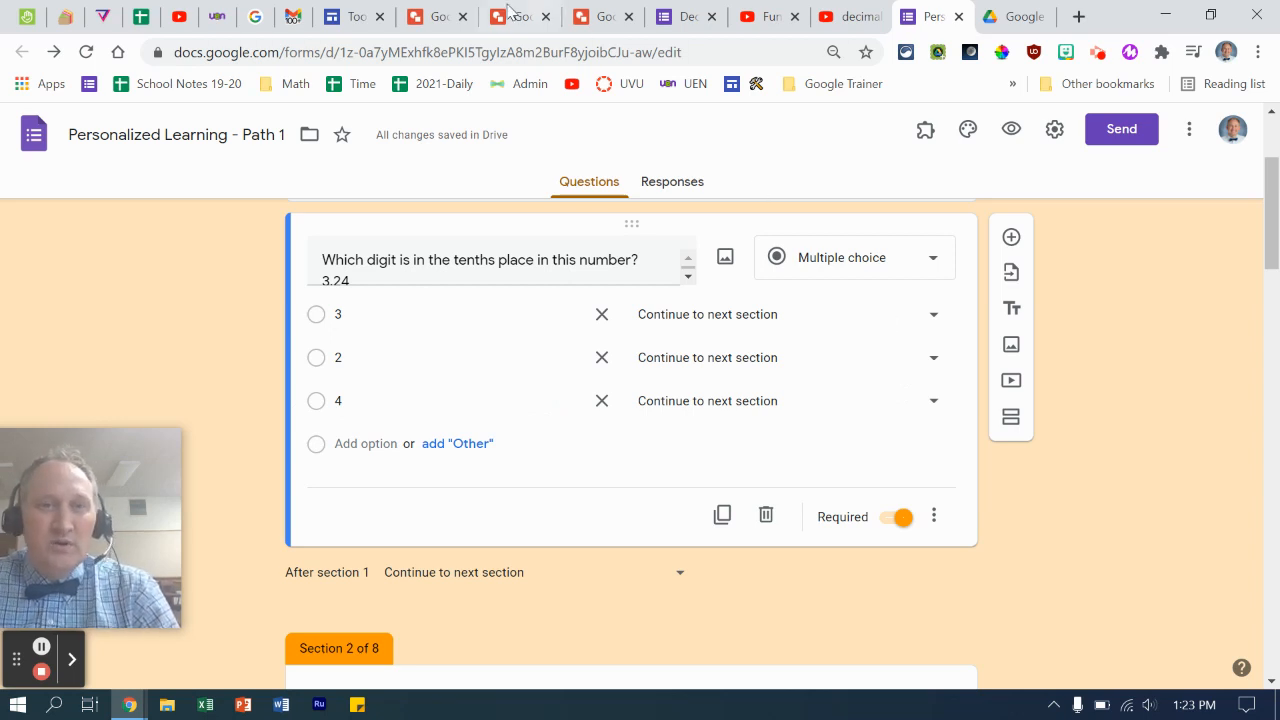
Route answers 3 and 4 of the tenths question to section 2 (Place Value) and answer 2 to section 3 (Decimals in Word Form)
{"action": "left_click", "coordinate": [432, 16]}
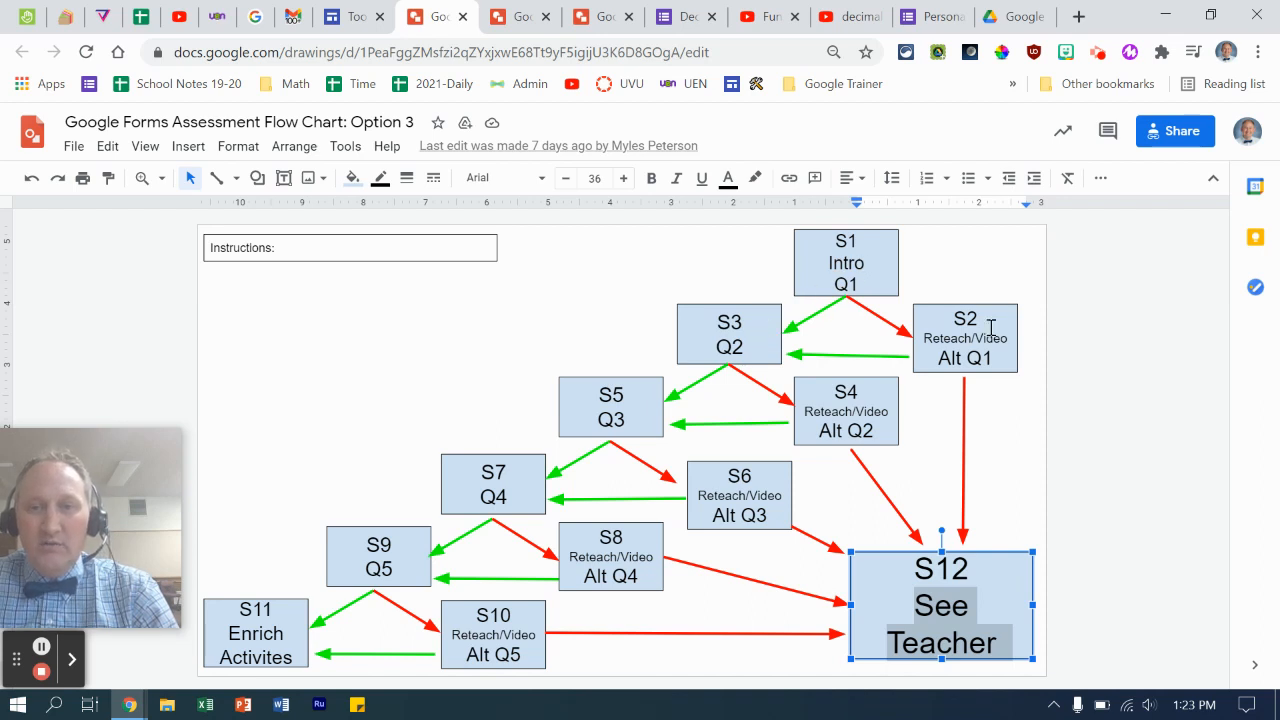
{"action": "left_click", "coordinate": [930, 16]}
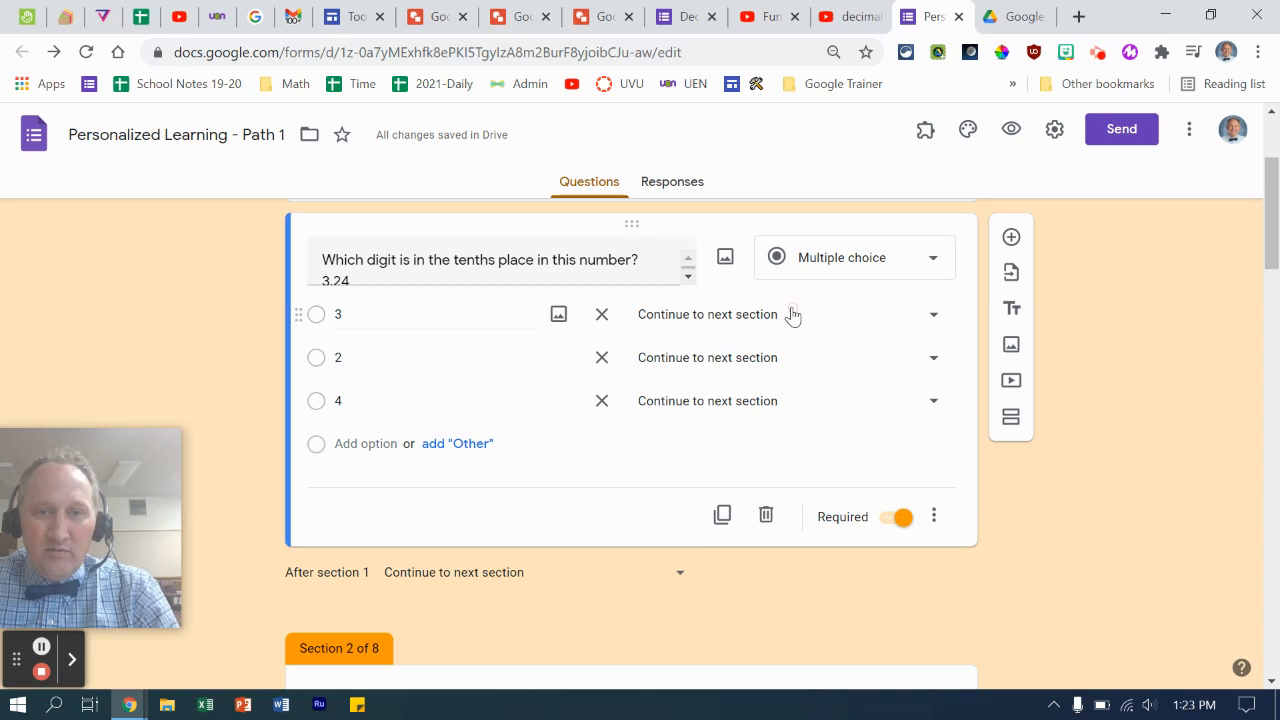
{"action": "left_click", "coordinate": [792, 316]}
{"action": "left_click", "coordinate": [786, 340]}
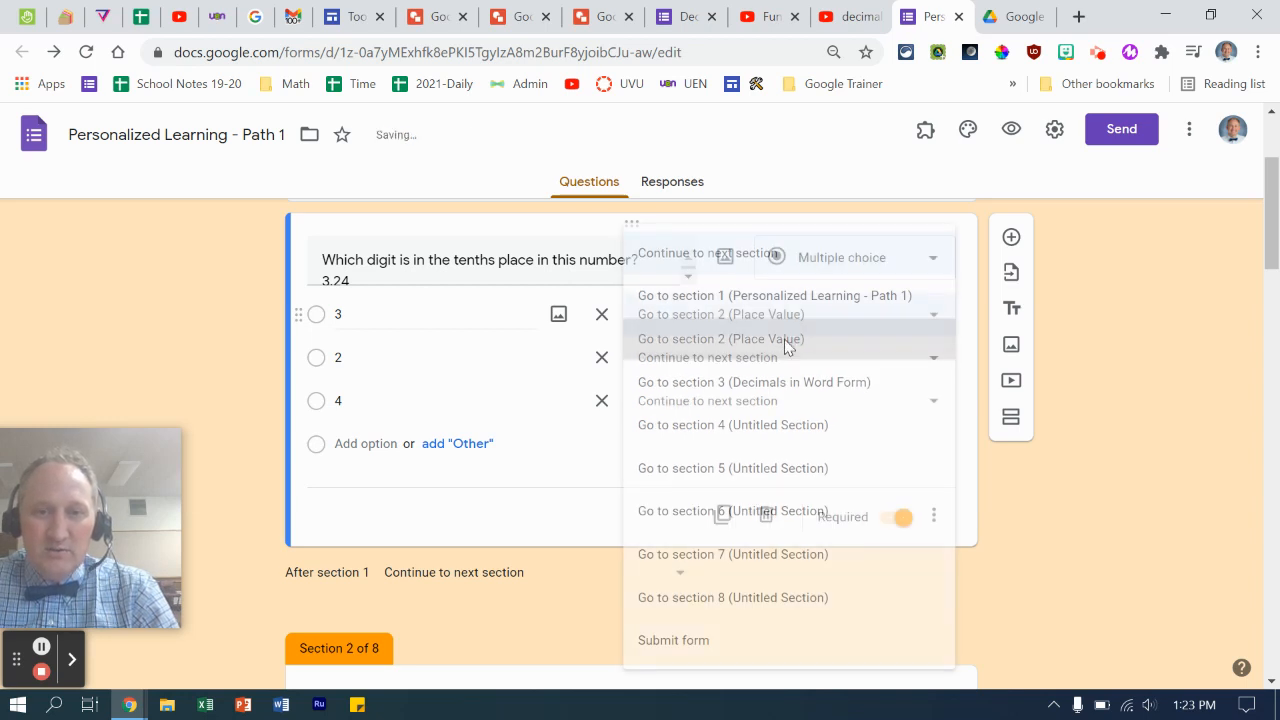
{"action": "left_click", "coordinate": [714, 360]}
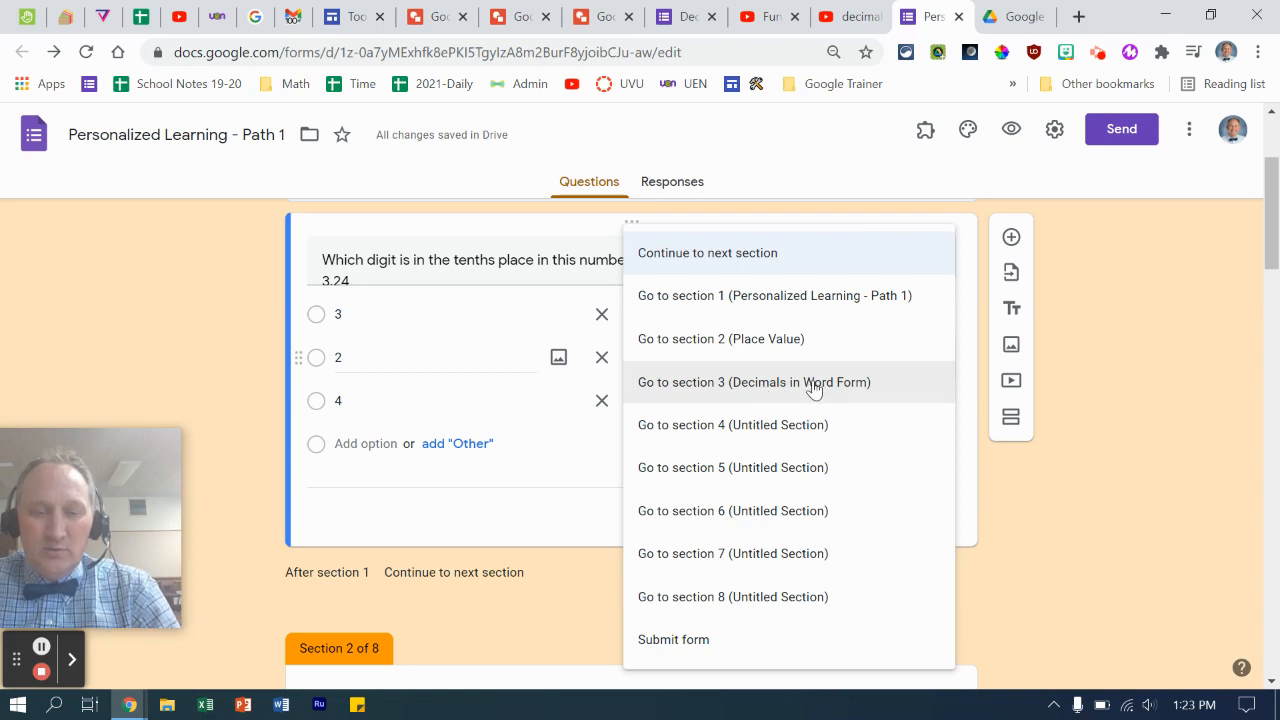
{"action": "left_click", "coordinate": [814, 385]}
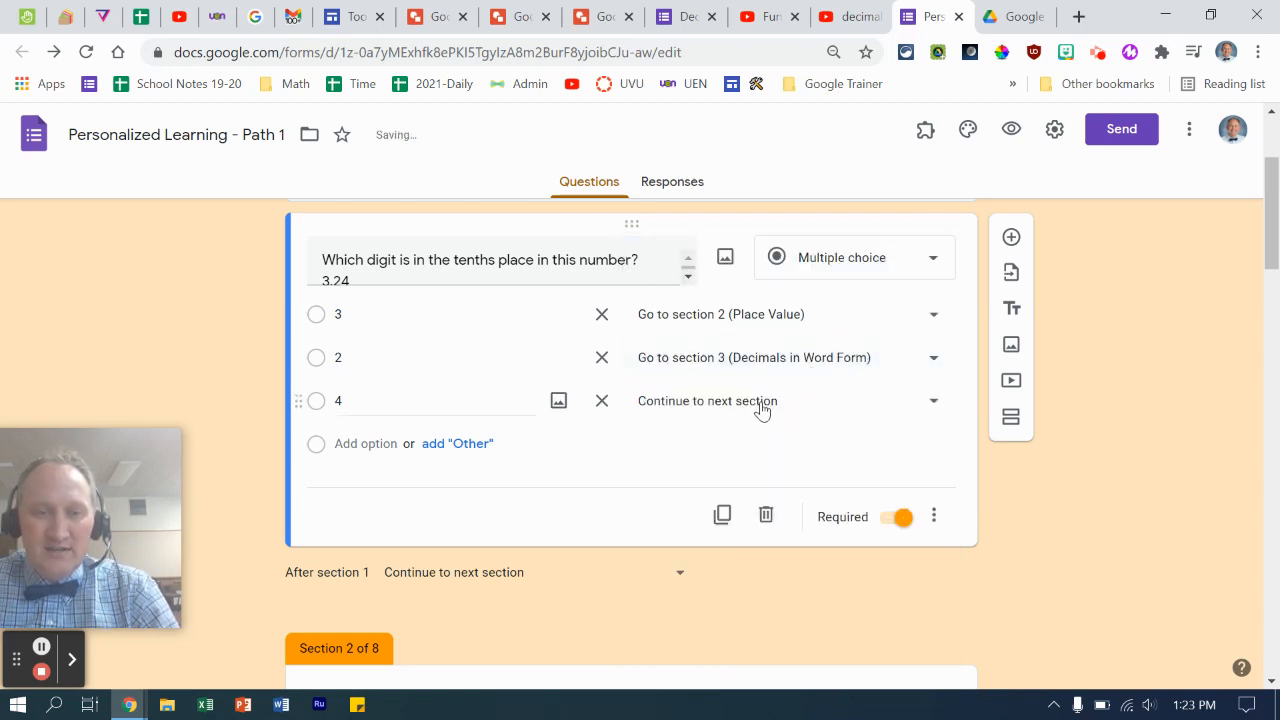
{"action": "left_click", "coordinate": [762, 404]}
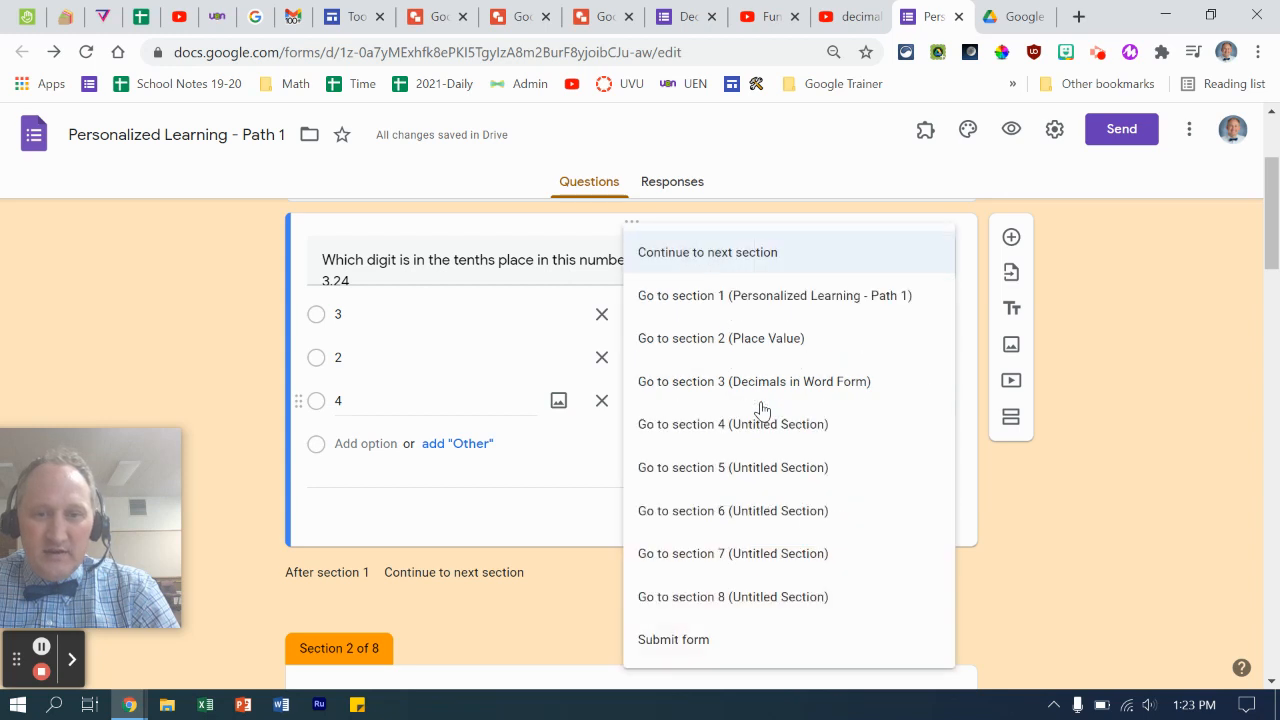
{"action": "left_click", "coordinate": [760, 340]}
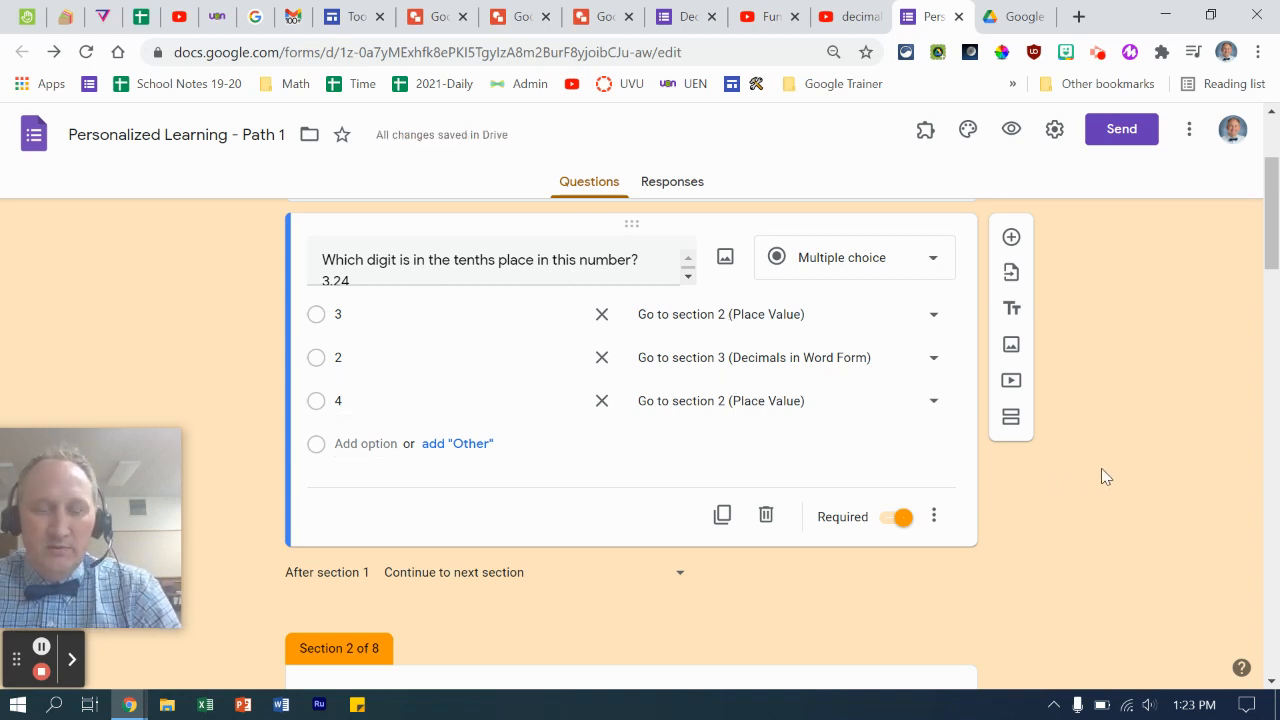
Add a blank section after section 1 and delete it again
{"action": "left_click", "coordinate": [1010, 422]}
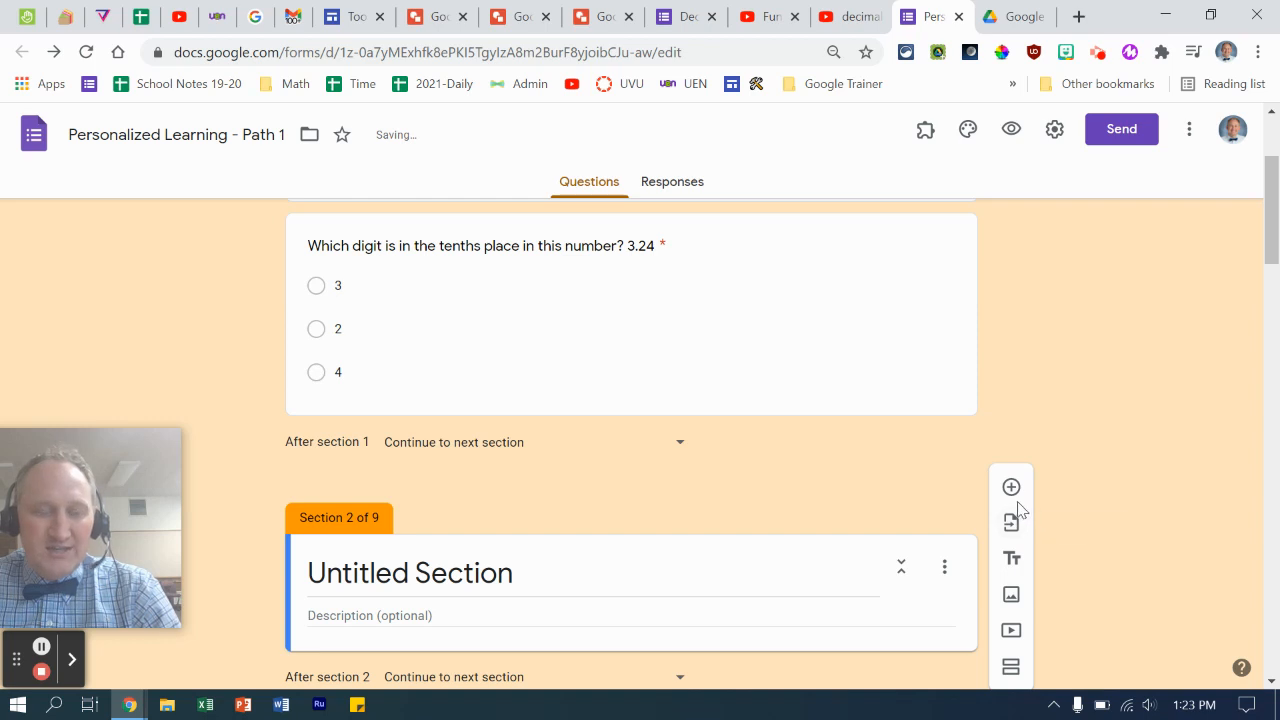
{"action": "scroll", "coordinate": [1022, 498], "scroll_direction": "down", "scroll_amount": 1}
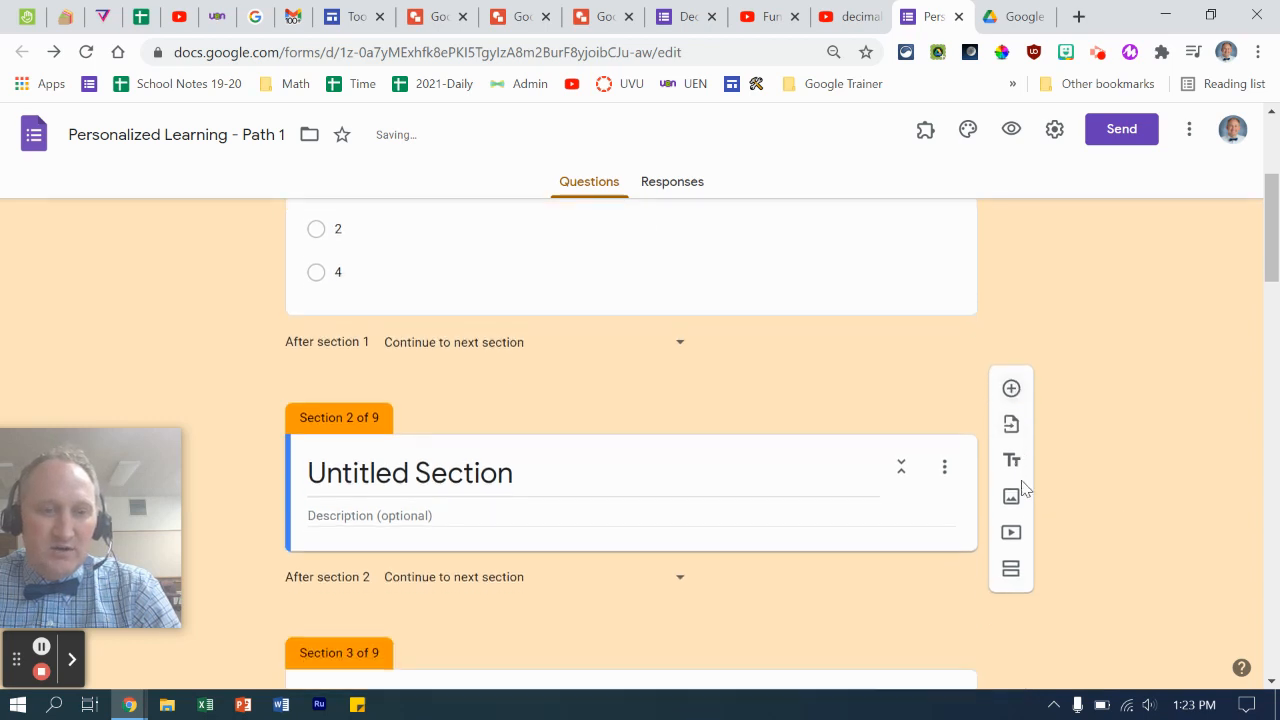
{"action": "left_click", "coordinate": [674, 455]}
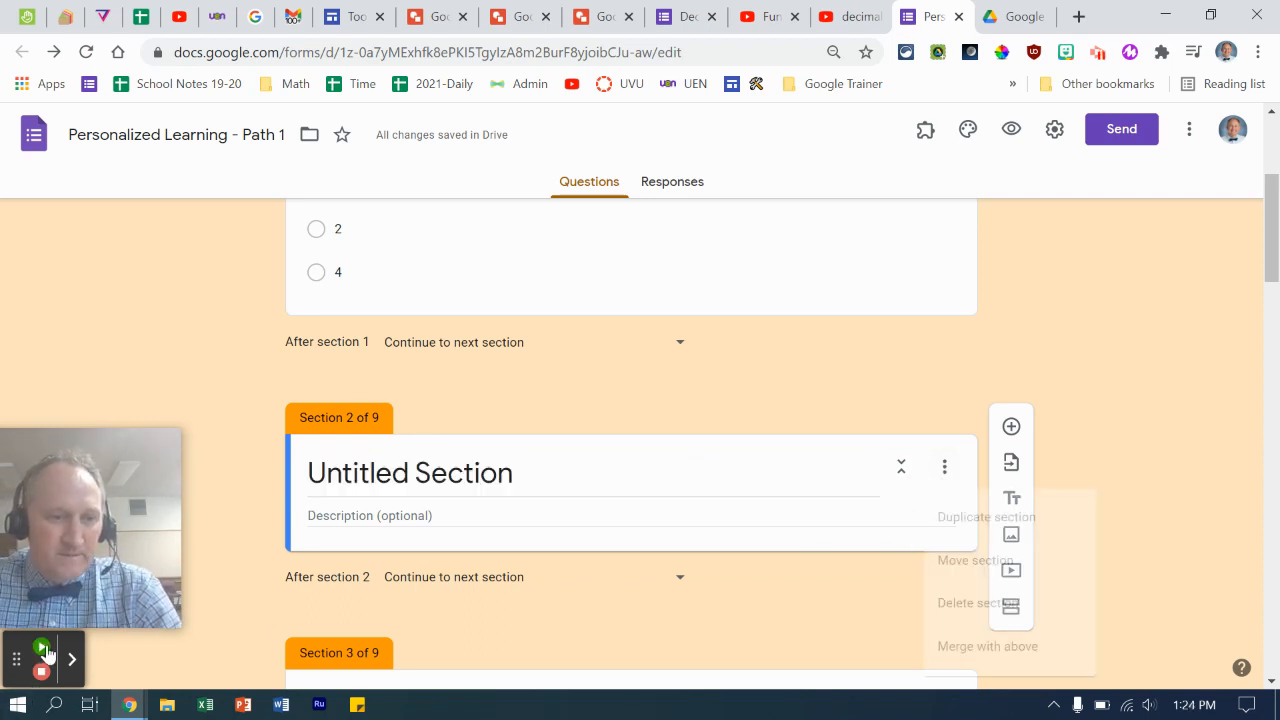
{"action": "left_click", "coordinate": [944, 466]}
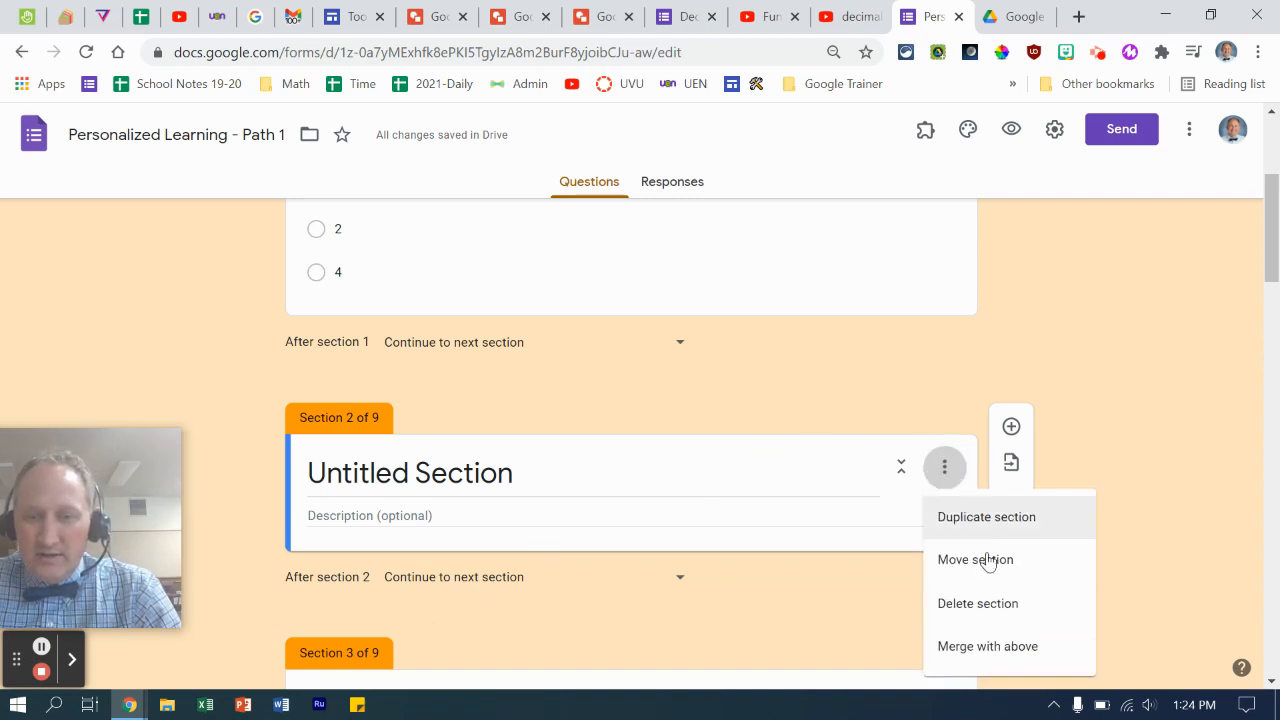
{"action": "left_click", "coordinate": [982, 606]}
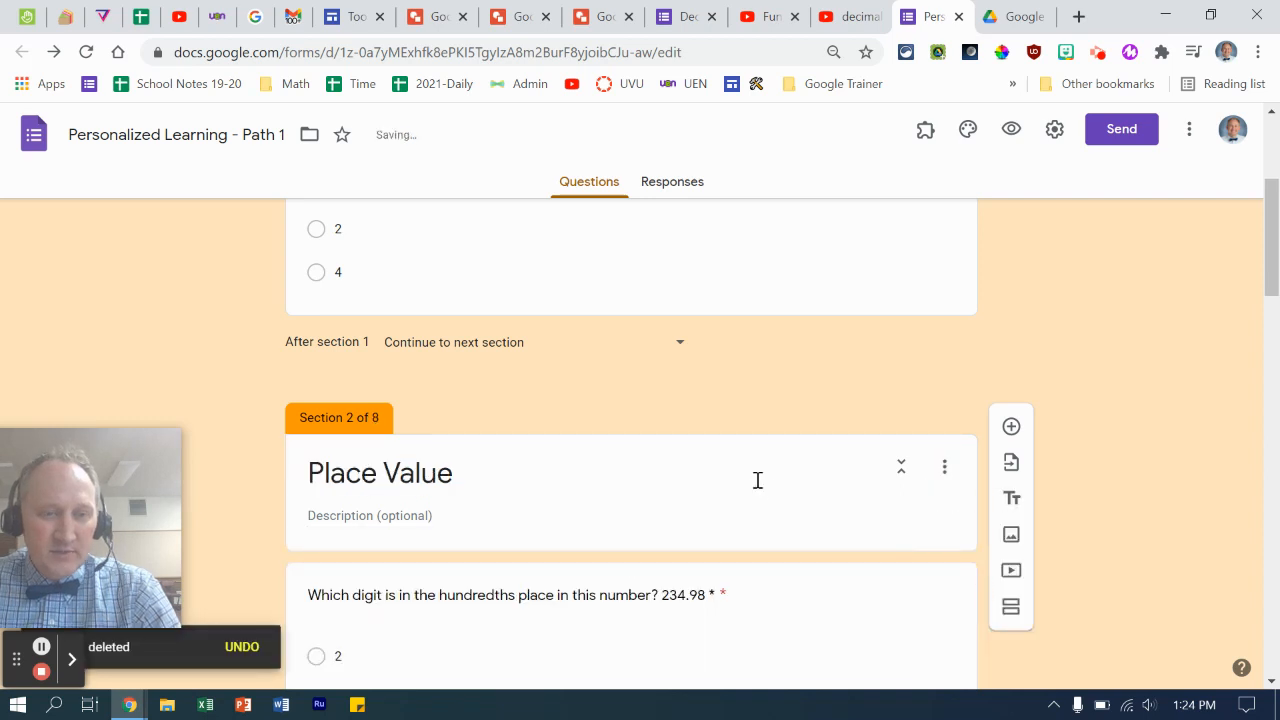
Switch to YouTube, open the video "Writing Tenths and Hundredths (Decimals and Fractions)" from the decimals search results, and copy its URL
{"action": "scroll", "coordinate": [757, 482], "scroll_direction": "down", "scroll_amount": 1}
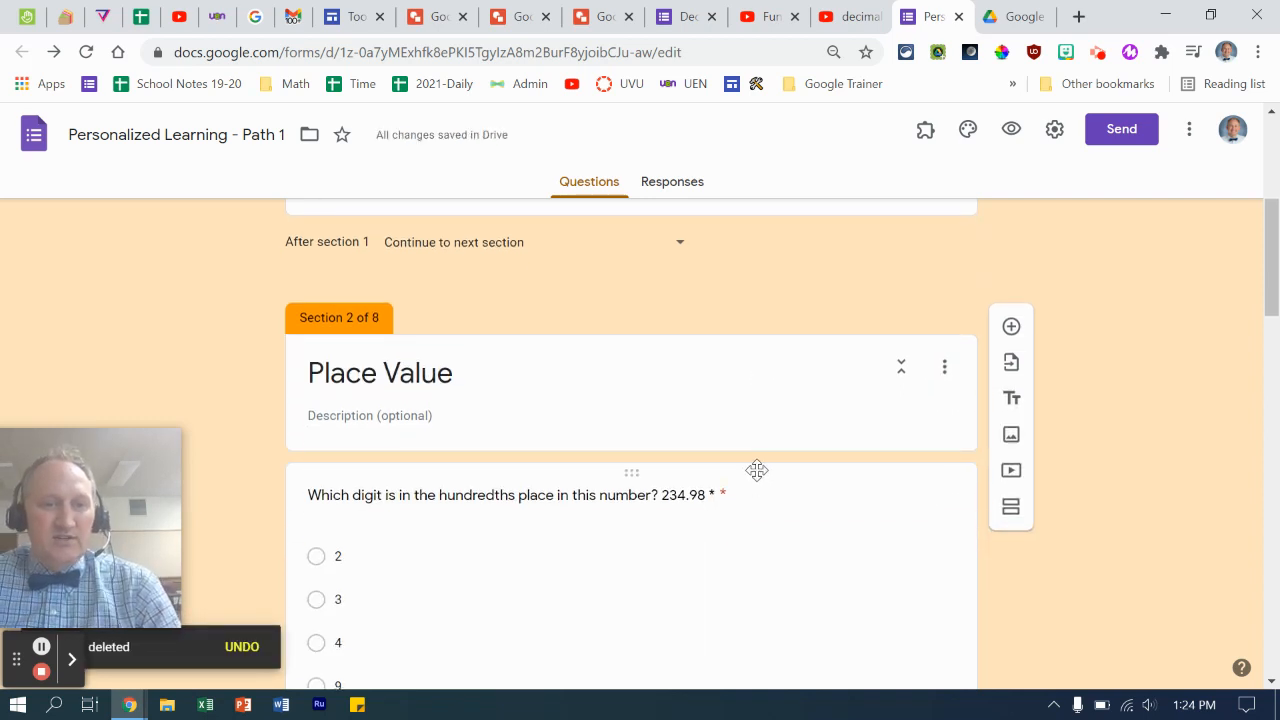
{"action": "scroll", "coordinate": [757, 470], "scroll_direction": "down", "scroll_amount": 1}
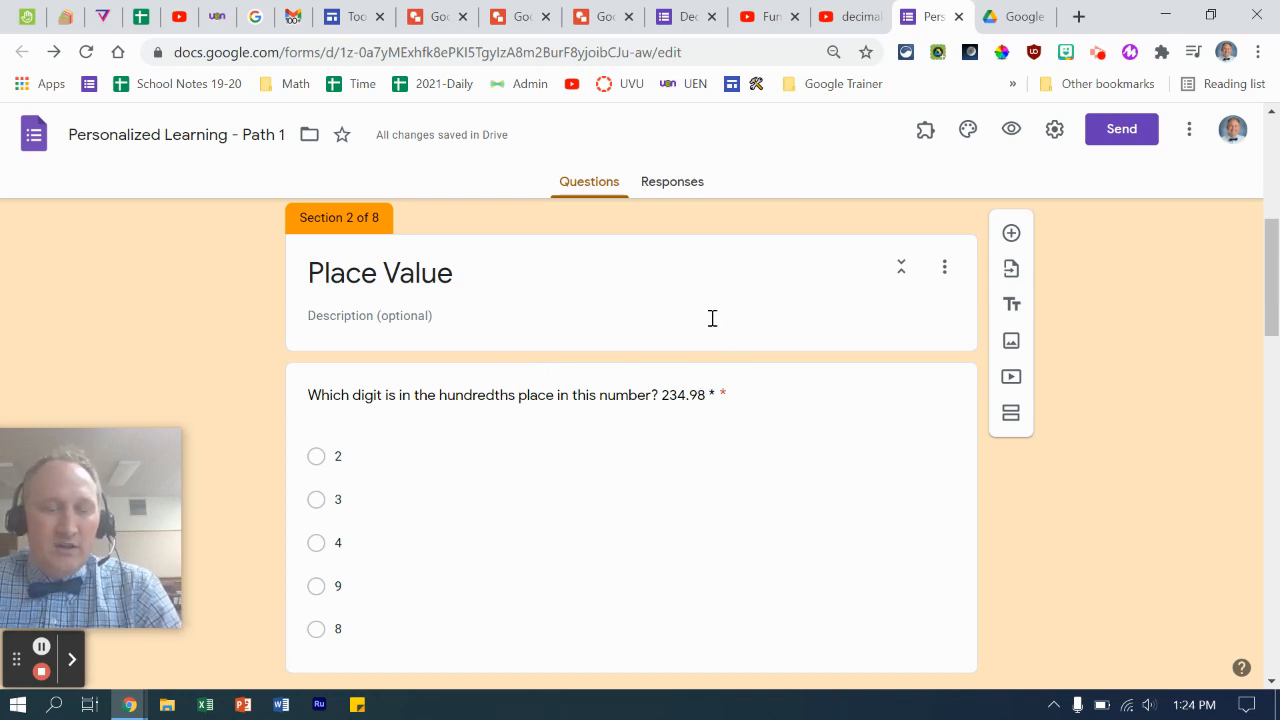
{"action": "left_click", "coordinate": [853, 18]}
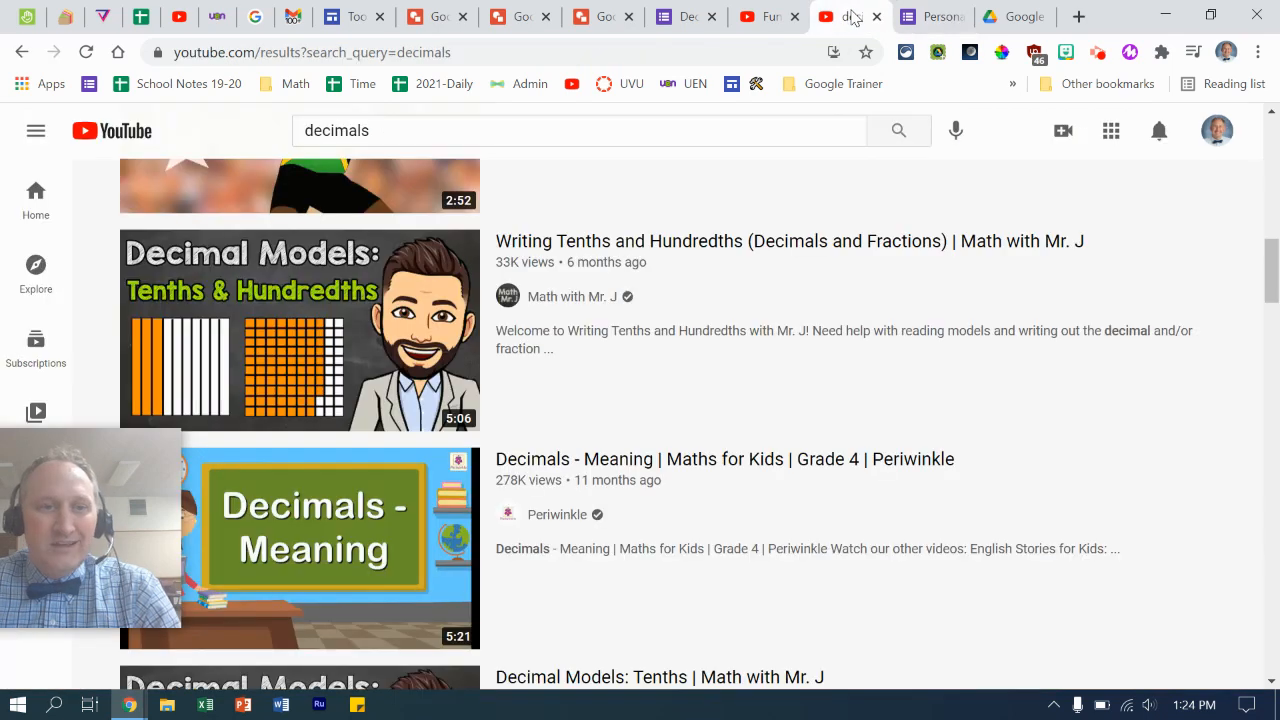
{"action": "left_click", "coordinate": [405, 304]}
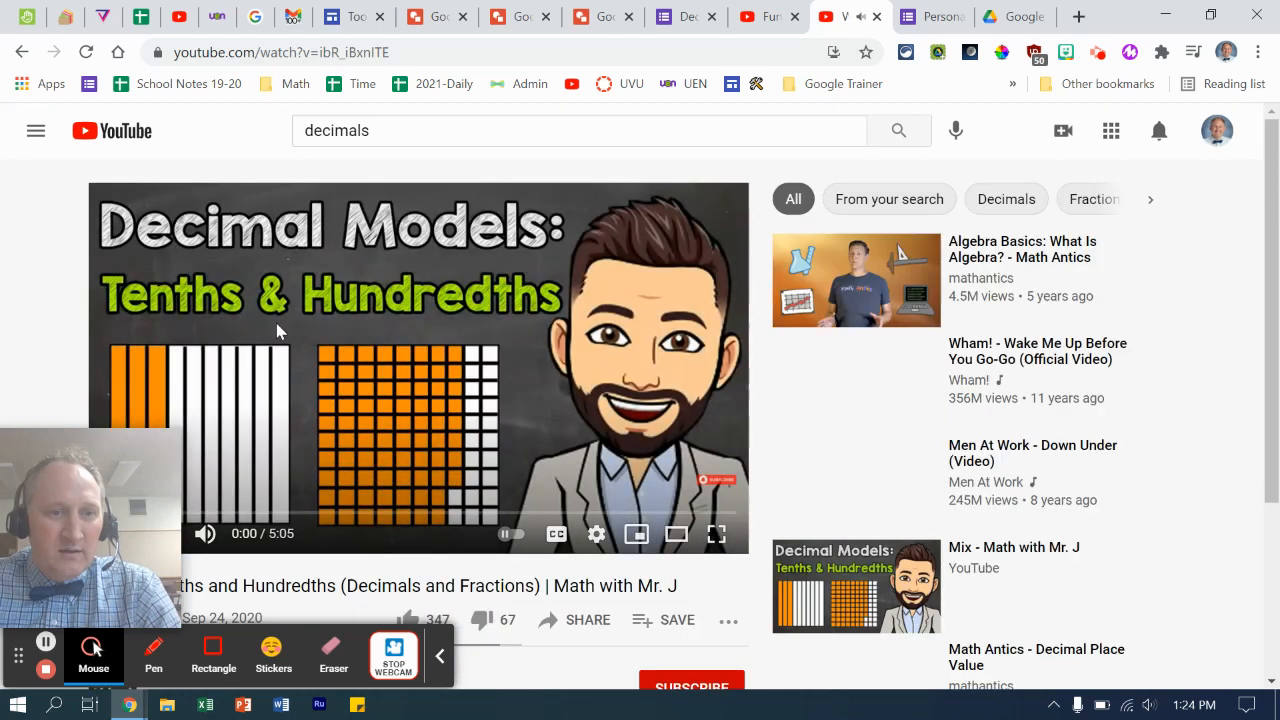
{"action": "left_click", "coordinate": [277, 331]}
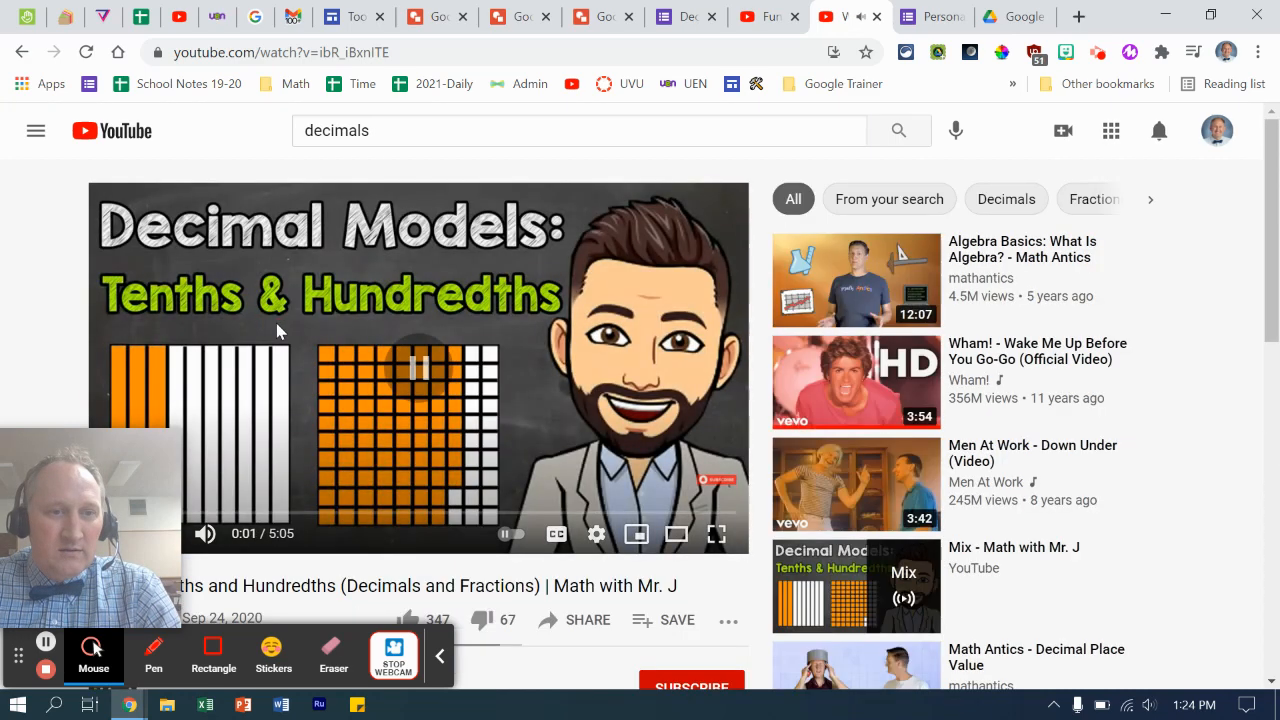
{"action": "left_click", "coordinate": [410, 52]}
{"action": "key", "text": "ctrl+c"}
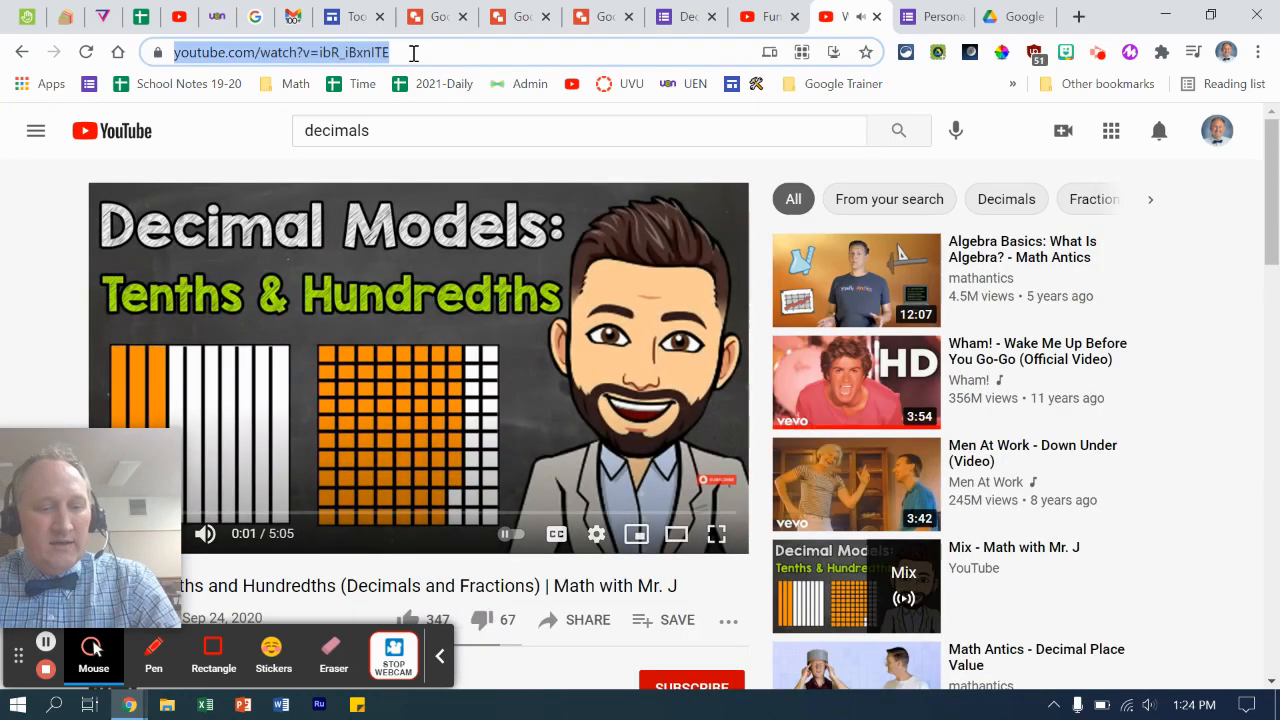
Back in the form, insert the tenths and hundredths video by its copied YouTube URL directly below the Place Value section header
{"action": "left_click", "coordinate": [910, 17]}
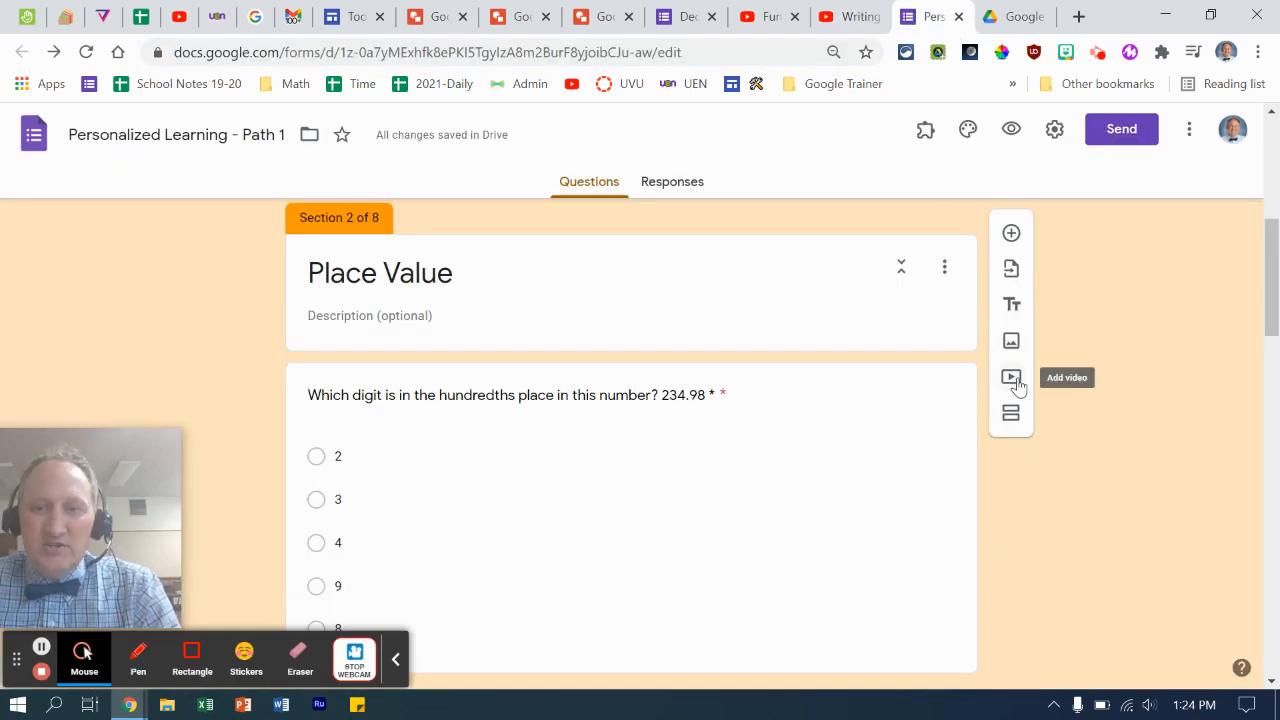
{"action": "left_click", "coordinate": [826, 271]}
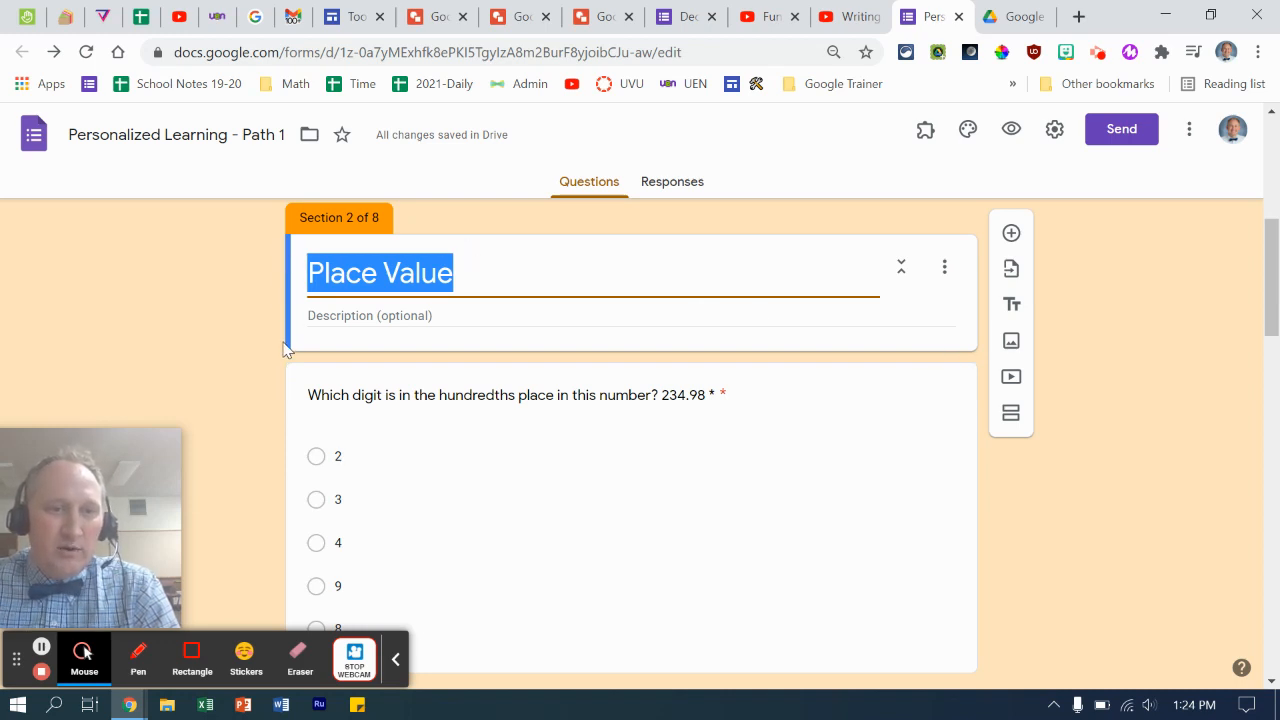
{"action": "left_click", "coordinate": [1012, 380]}
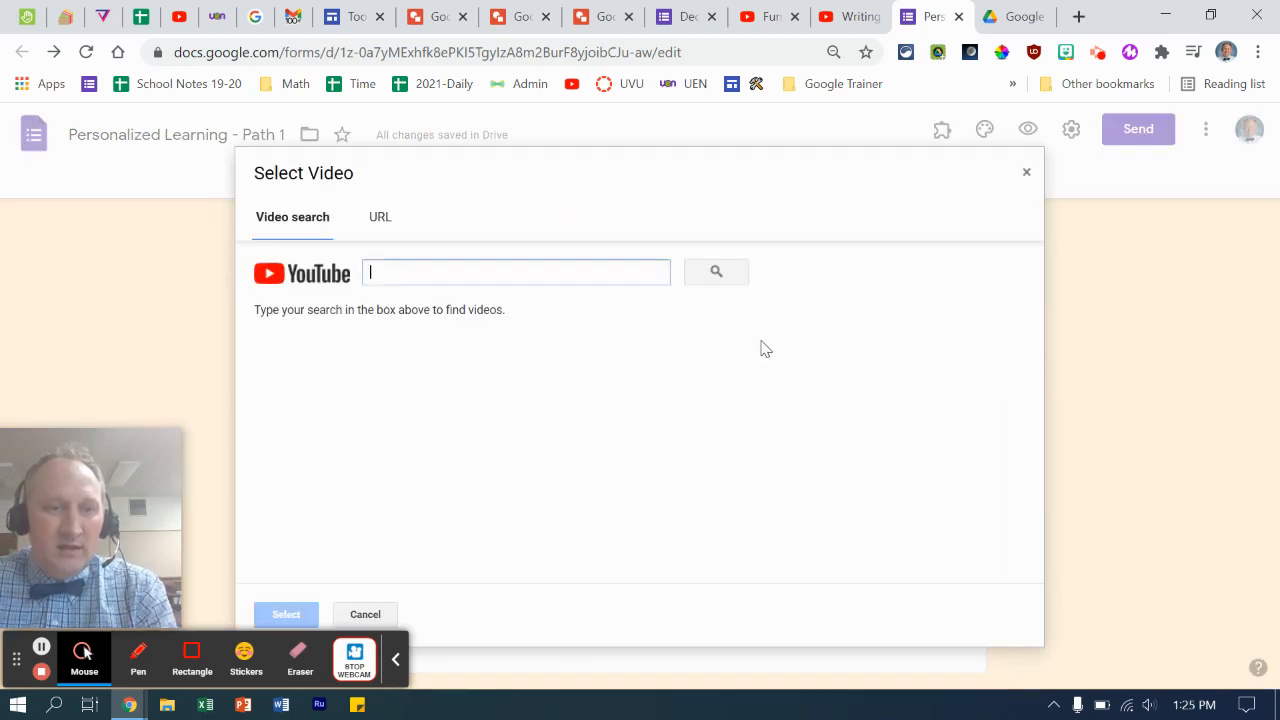
{"action": "left_click", "coordinate": [382, 225]}
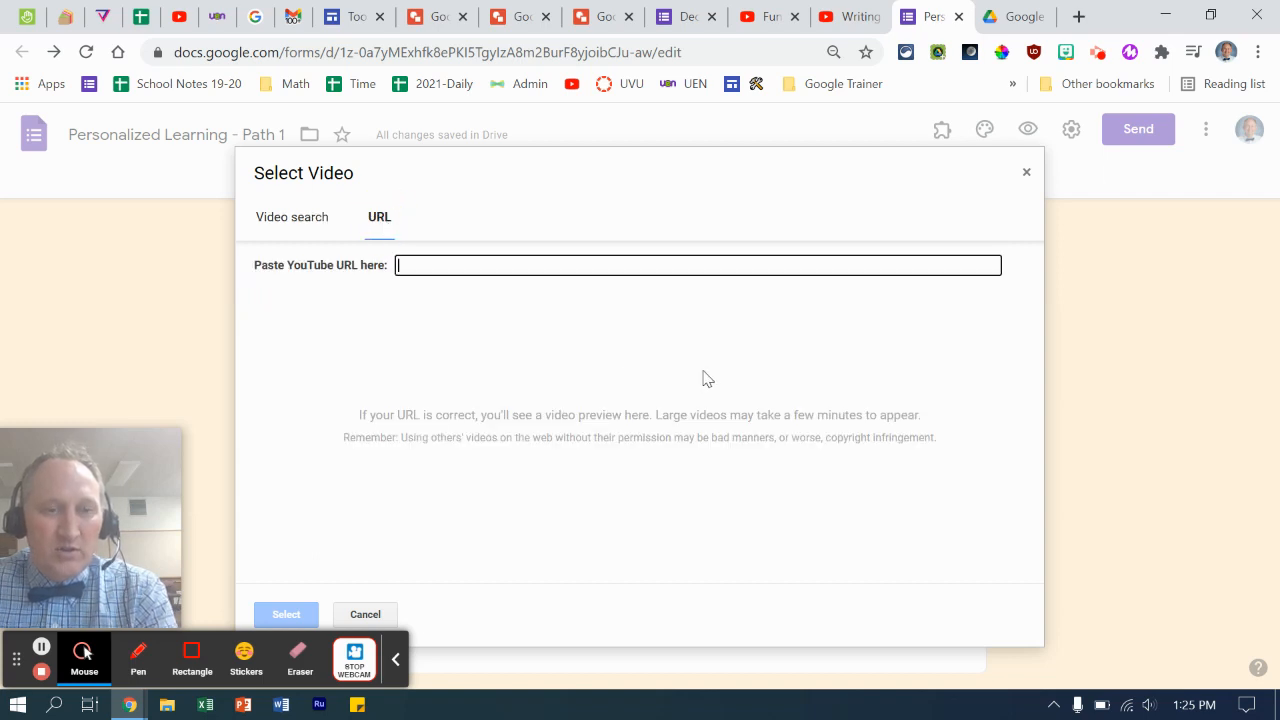
{"action": "key", "text": "ctrl+v"}
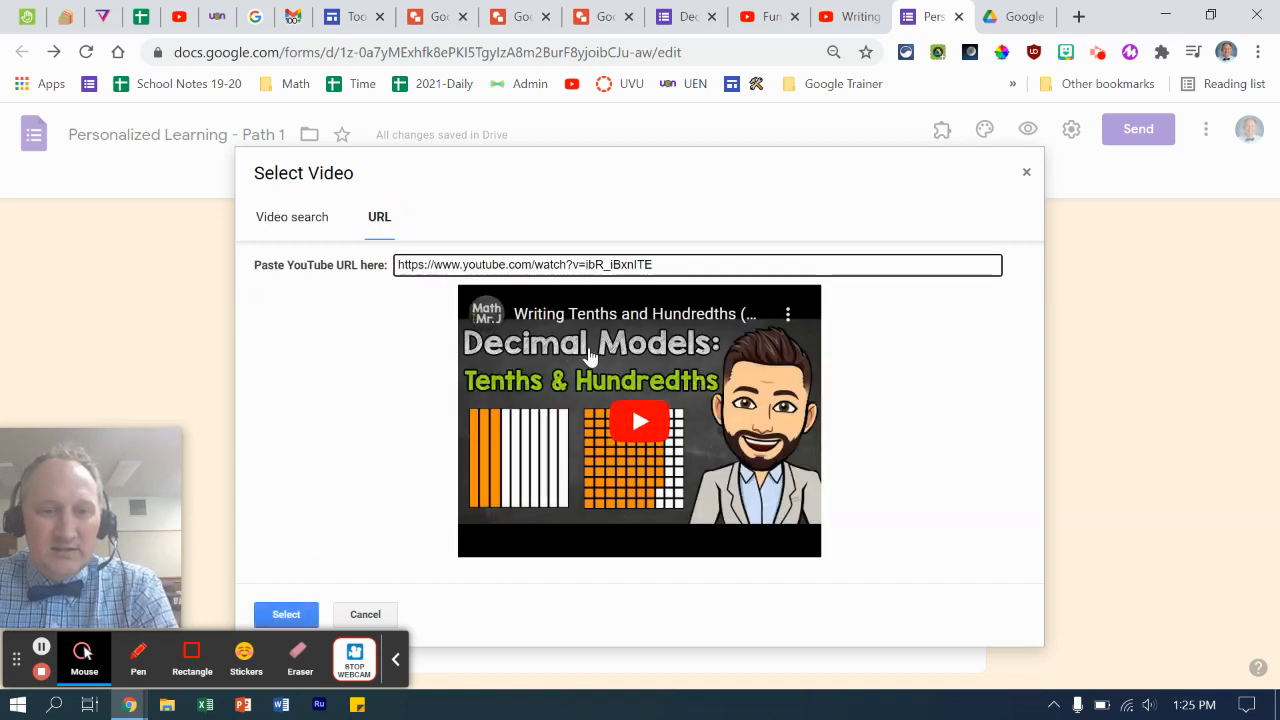
{"action": "left_click", "coordinate": [590, 357]}
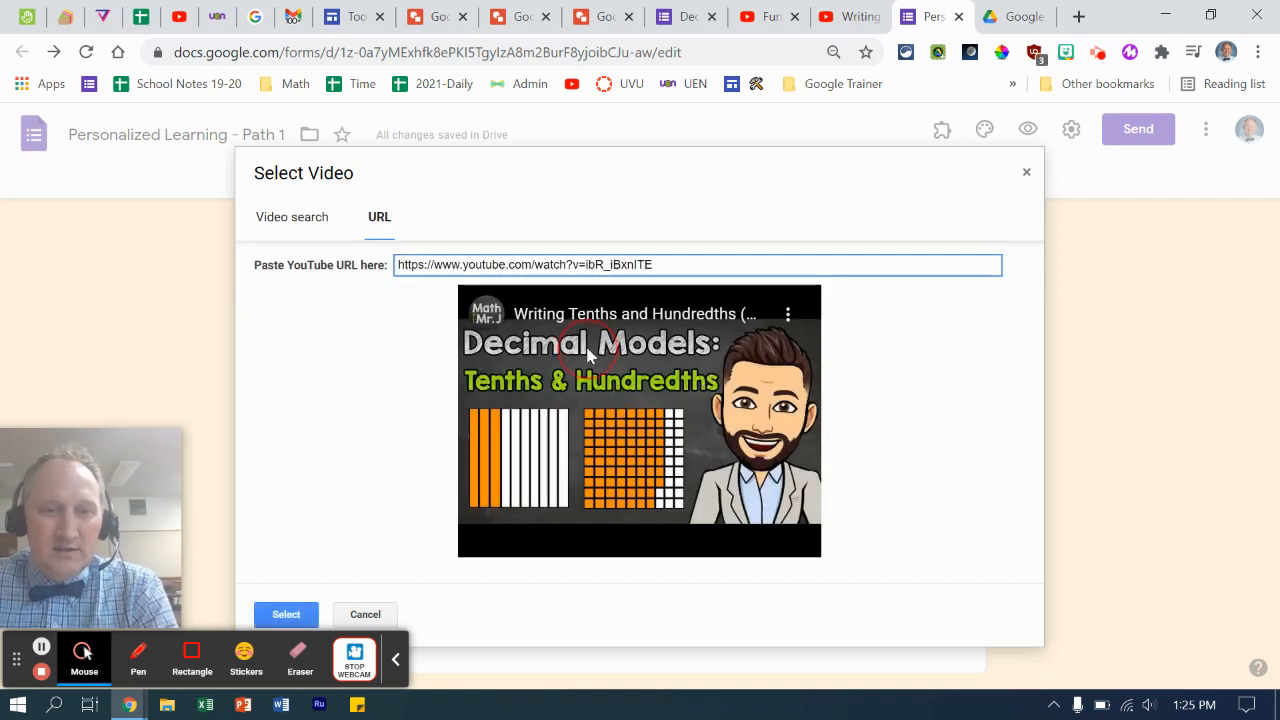
{"action": "left_click", "coordinate": [286, 614]}
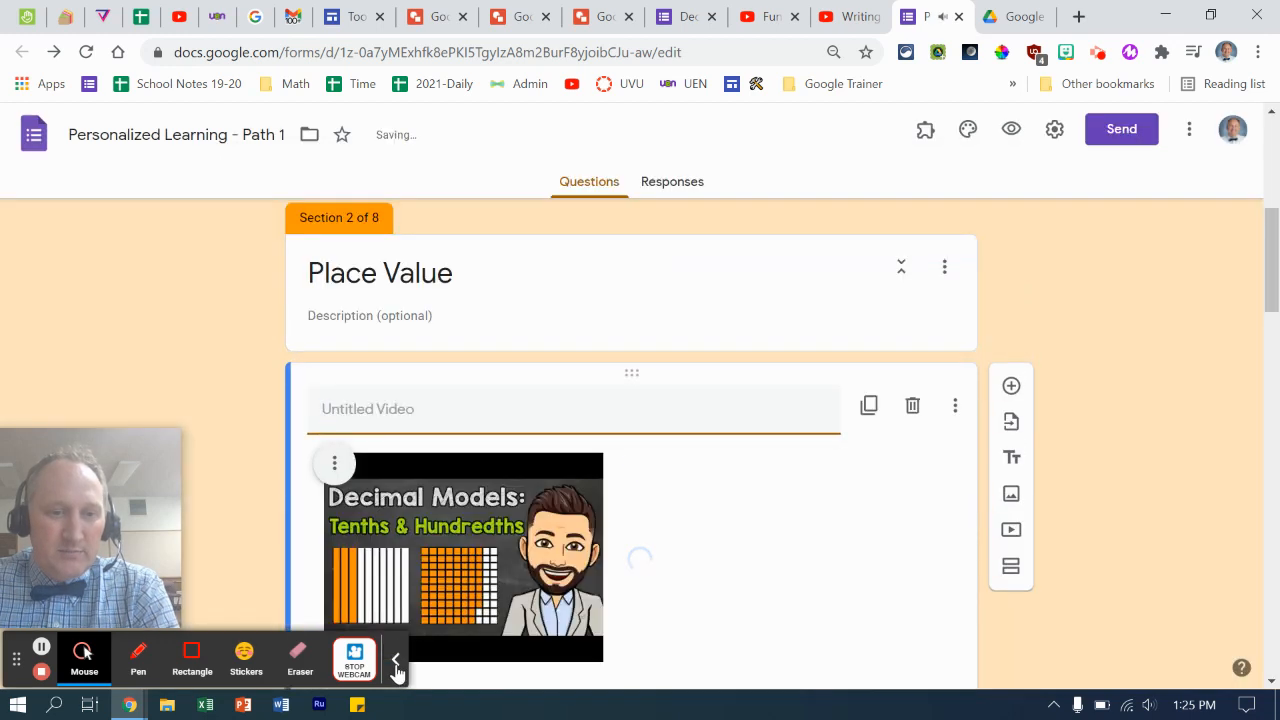
{"action": "left_click", "coordinate": [396, 664]}
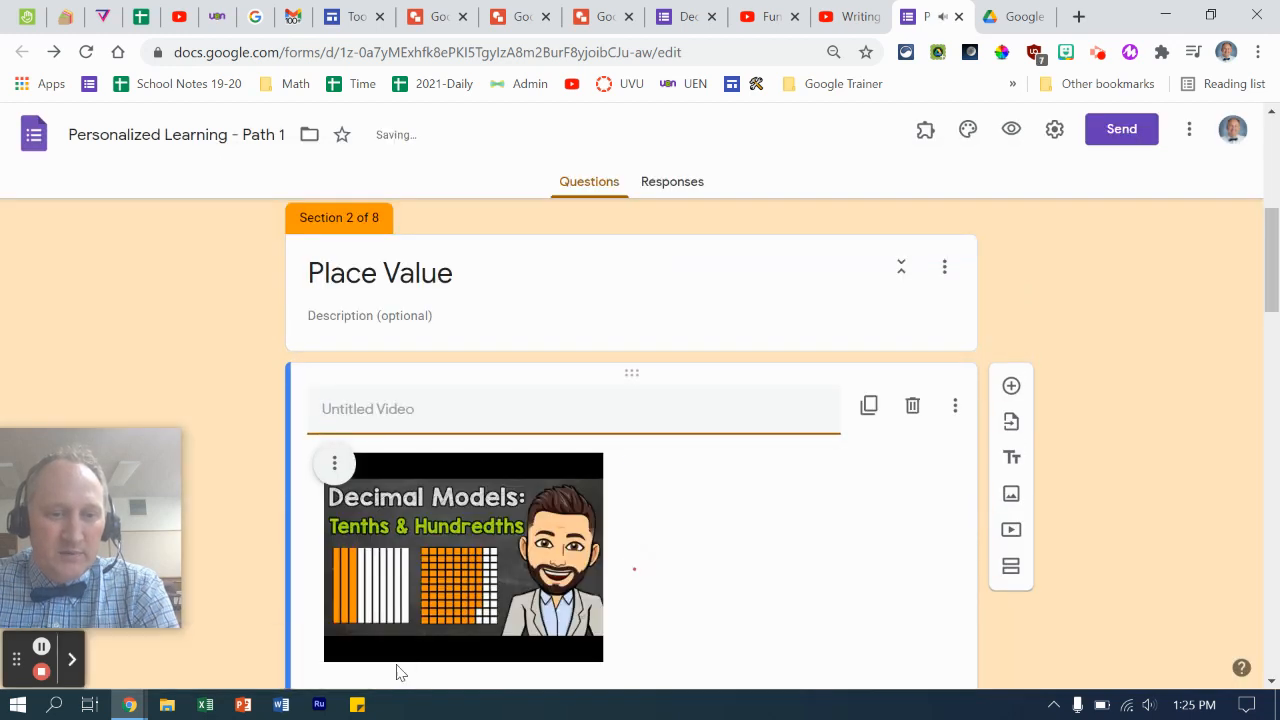
Title the inserted video "Please watch this video."
{"action": "left_click", "coordinate": [640, 414]}
{"action": "type", "text": "Please watch"}
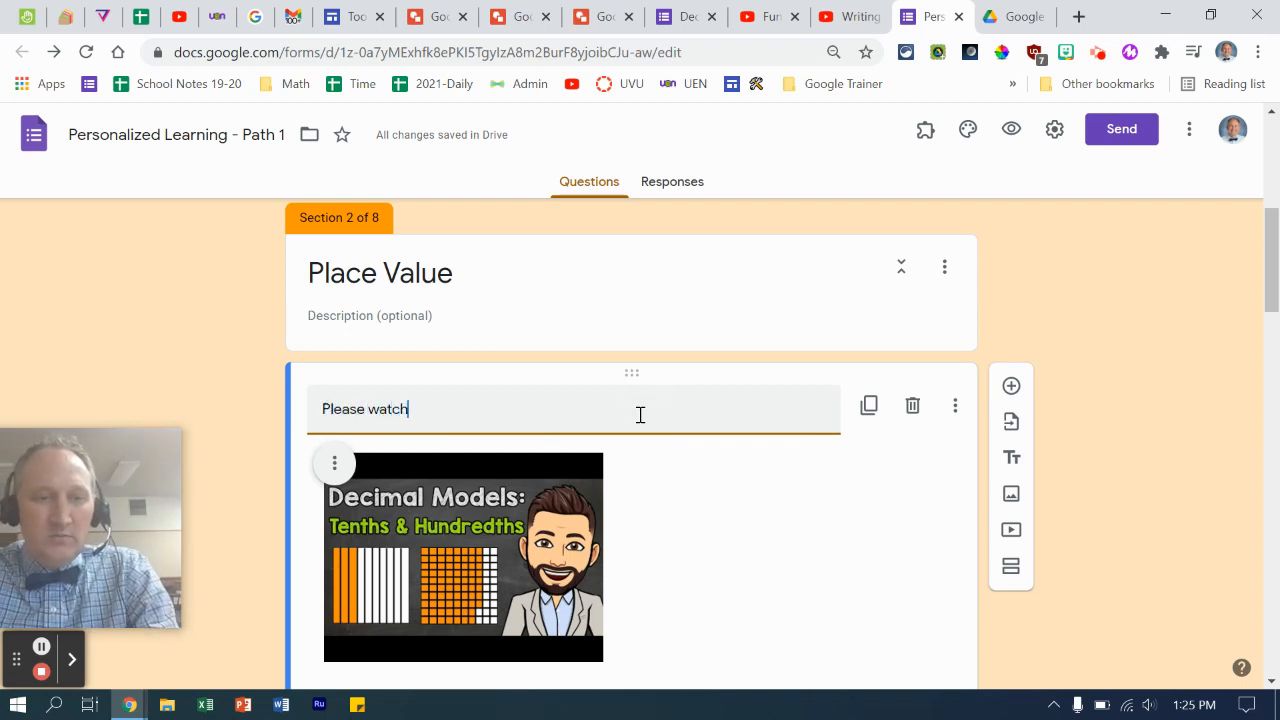
{"action": "type", "text": " this video"}
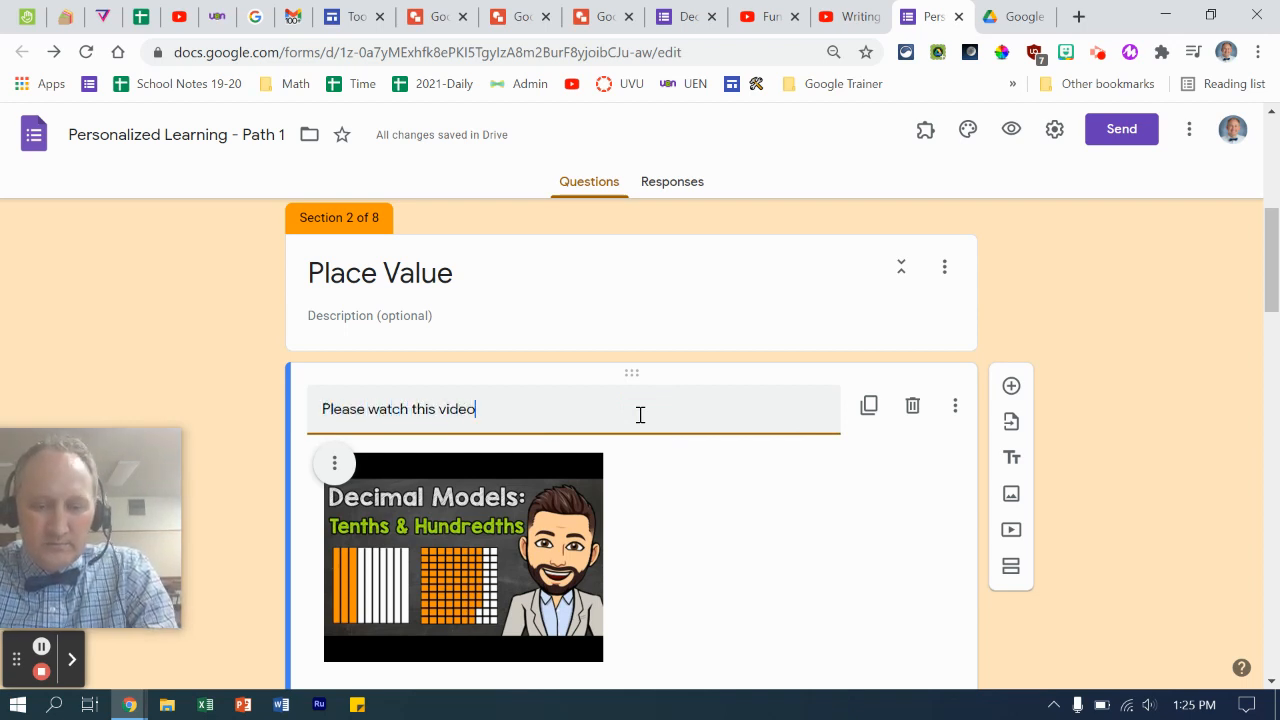
{"action": "type", "text": "."}
{"action": "left_click_drag", "start_coordinate": [530, 416], "coordinate": [210, 420]}
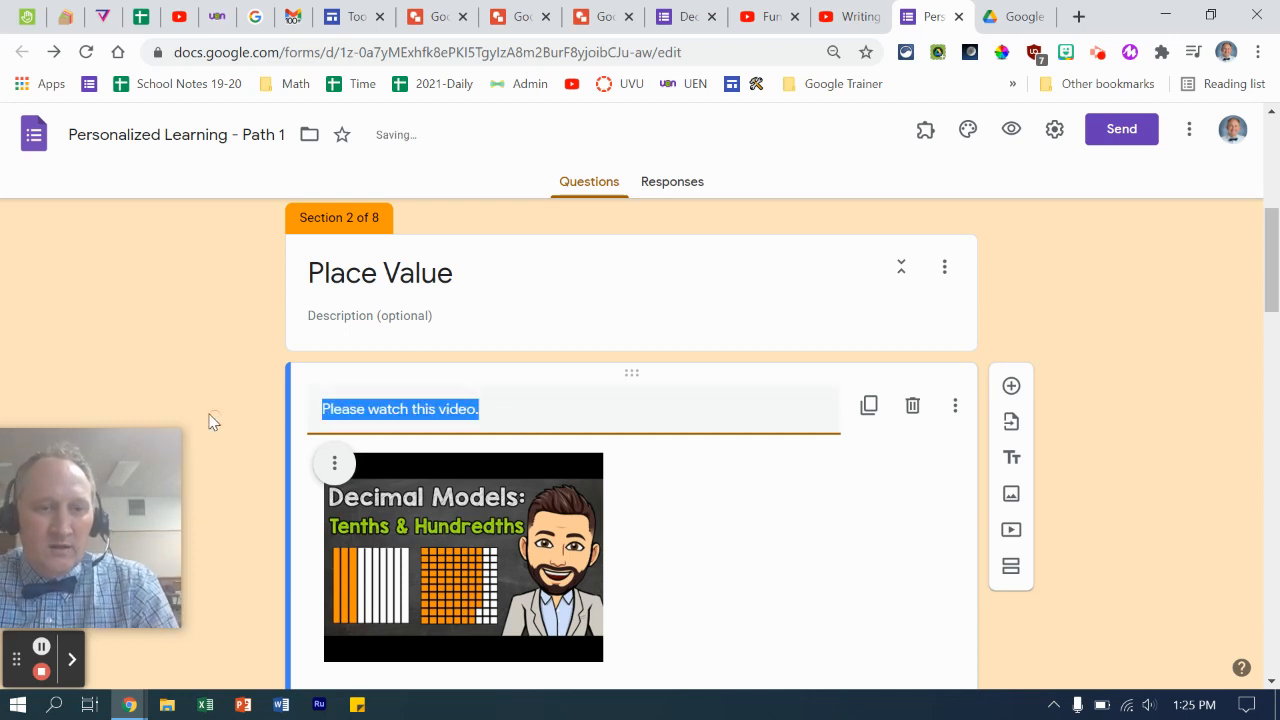
{"action": "left_click", "coordinate": [1112, 484]}
{"action": "scroll", "coordinate": [650, 557], "scroll_direction": "down", "scroll_amount": 2}
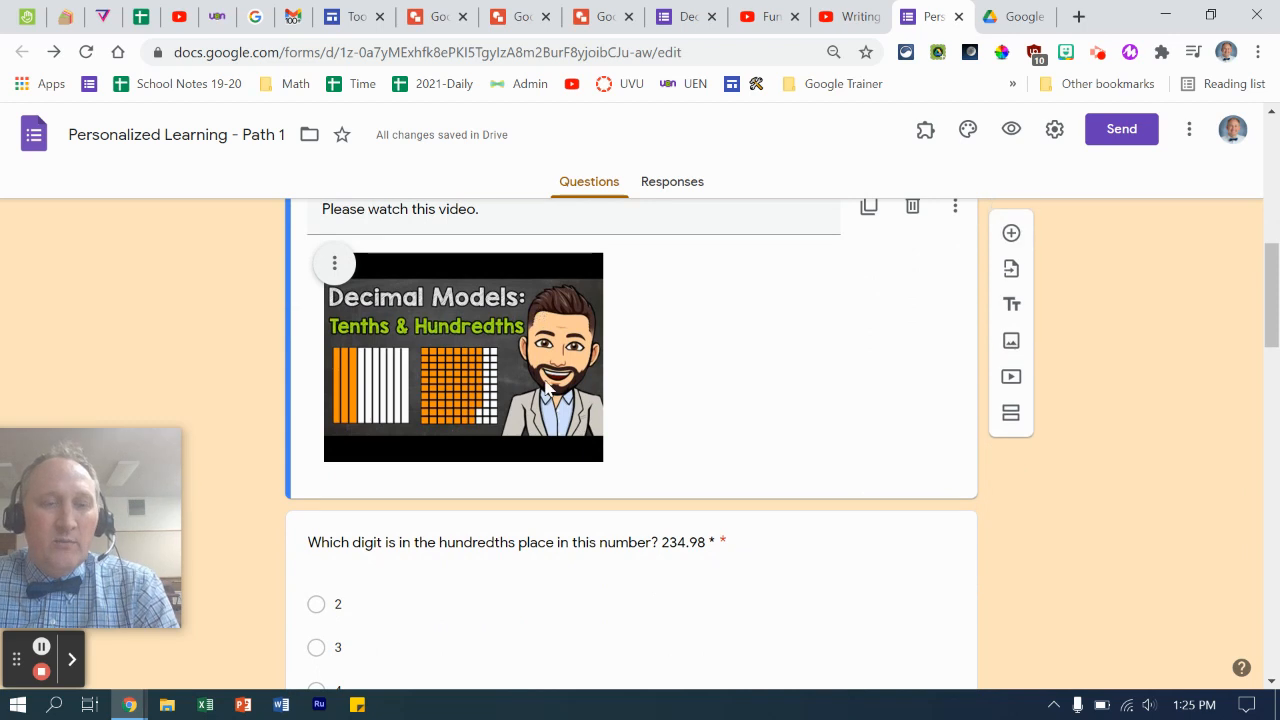
{"action": "scroll", "coordinate": [548, 385], "scroll_direction": "down", "scroll_amount": 2}
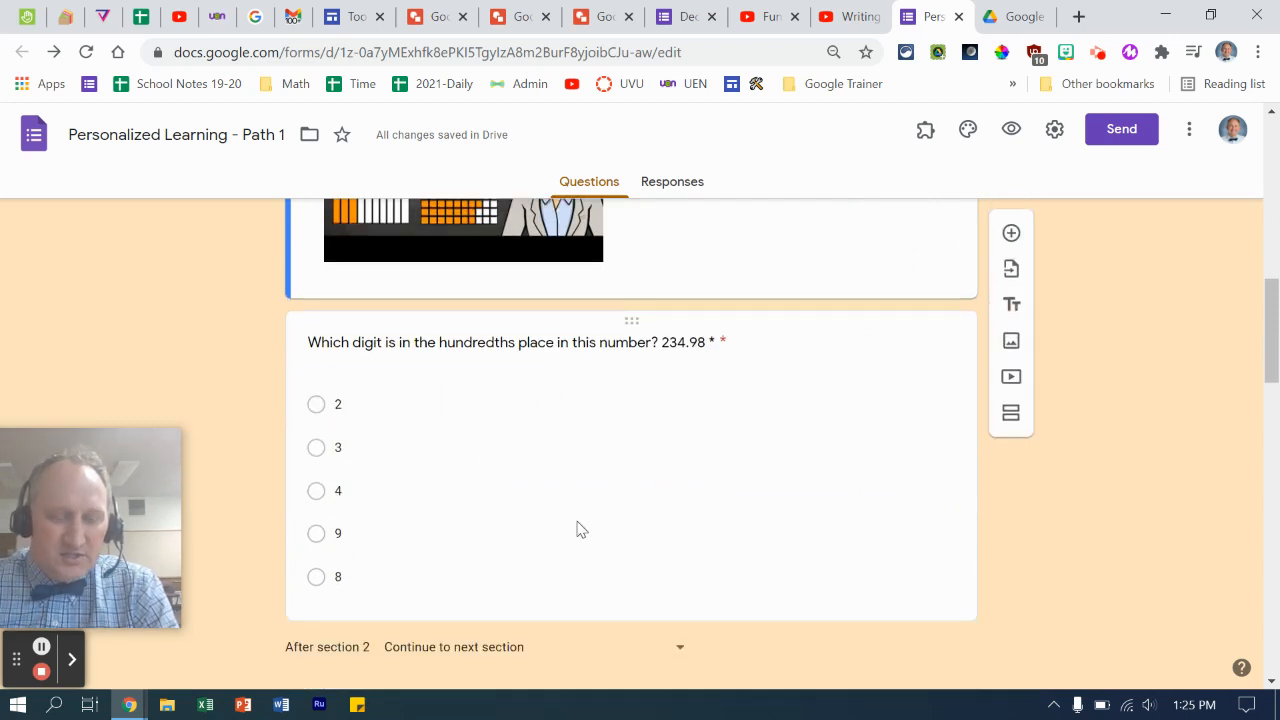
Switch to the YouTube page with the Funny animals video and copy its URL
{"action": "scroll", "coordinate": [580, 528], "scroll_direction": "down", "scroll_amount": 3}
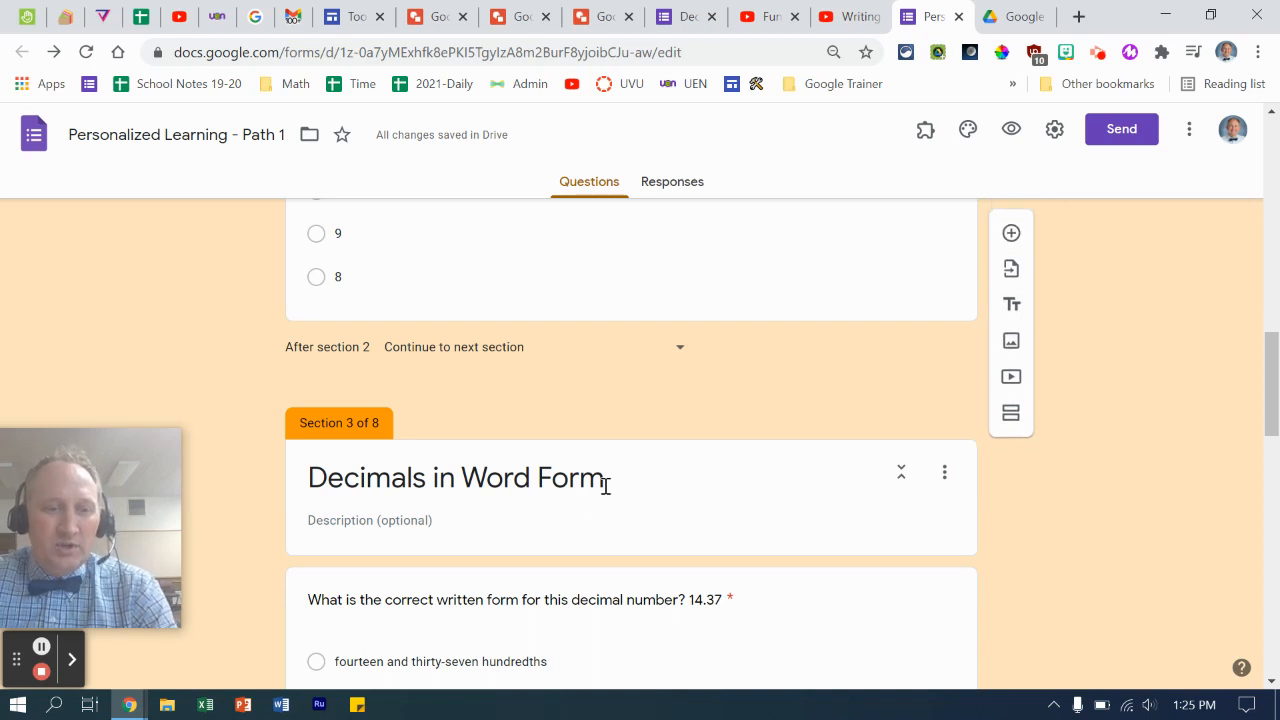
{"action": "scroll", "coordinate": [612, 485], "scroll_direction": "down", "scroll_amount": 1}
{"action": "scroll", "coordinate": [600, 468], "scroll_direction": "down", "scroll_amount": 1}
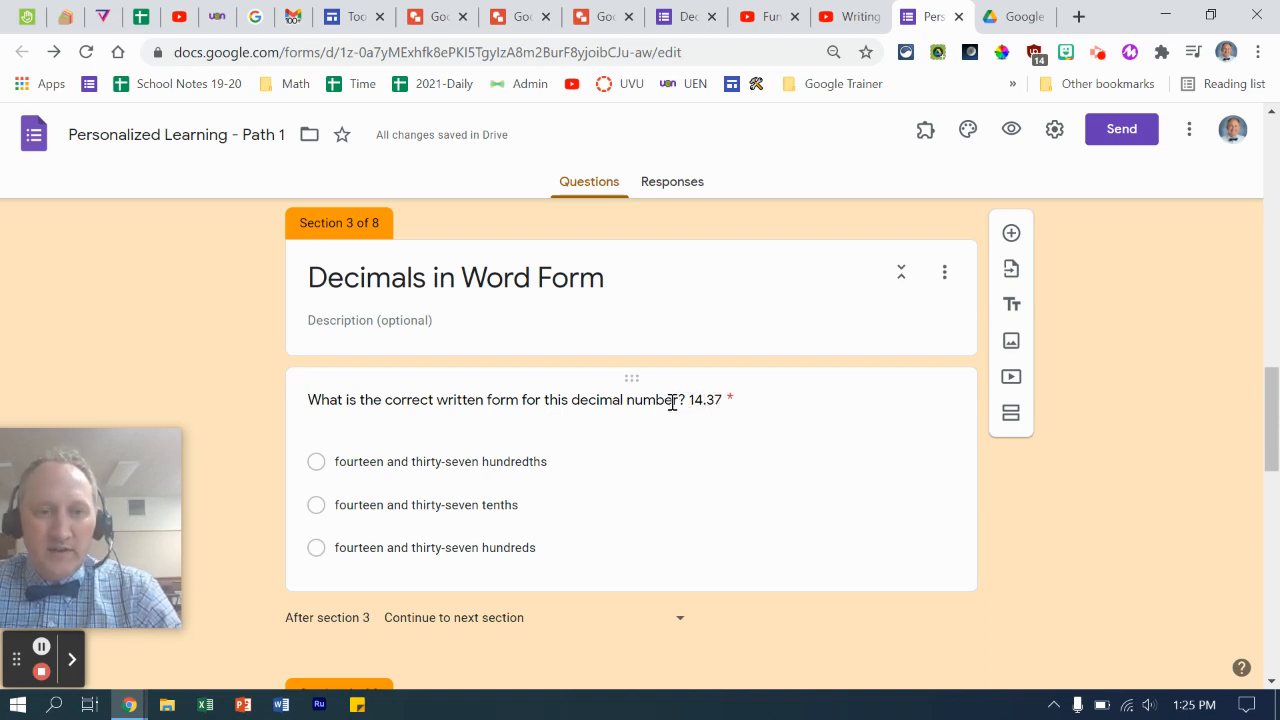
{"action": "left_click", "coordinate": [767, 17]}
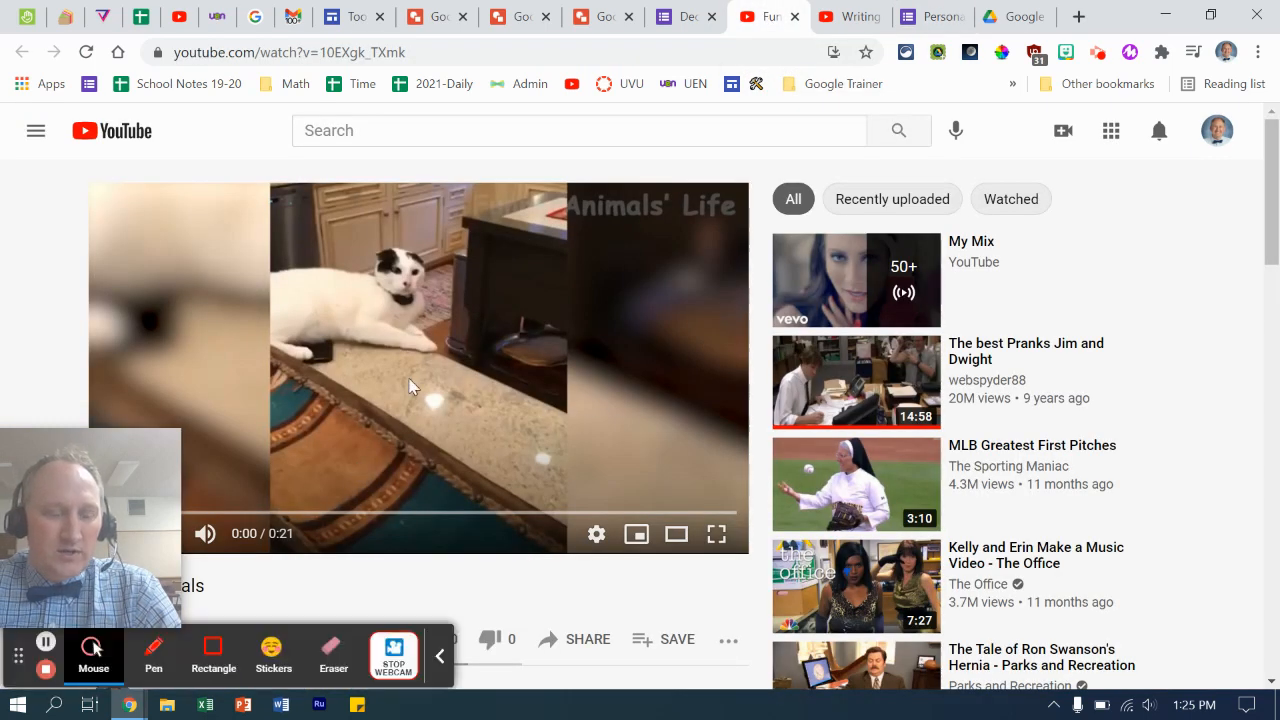
{"action": "left_click", "coordinate": [497, 50]}
{"action": "key", "text": "ctrl+c"}
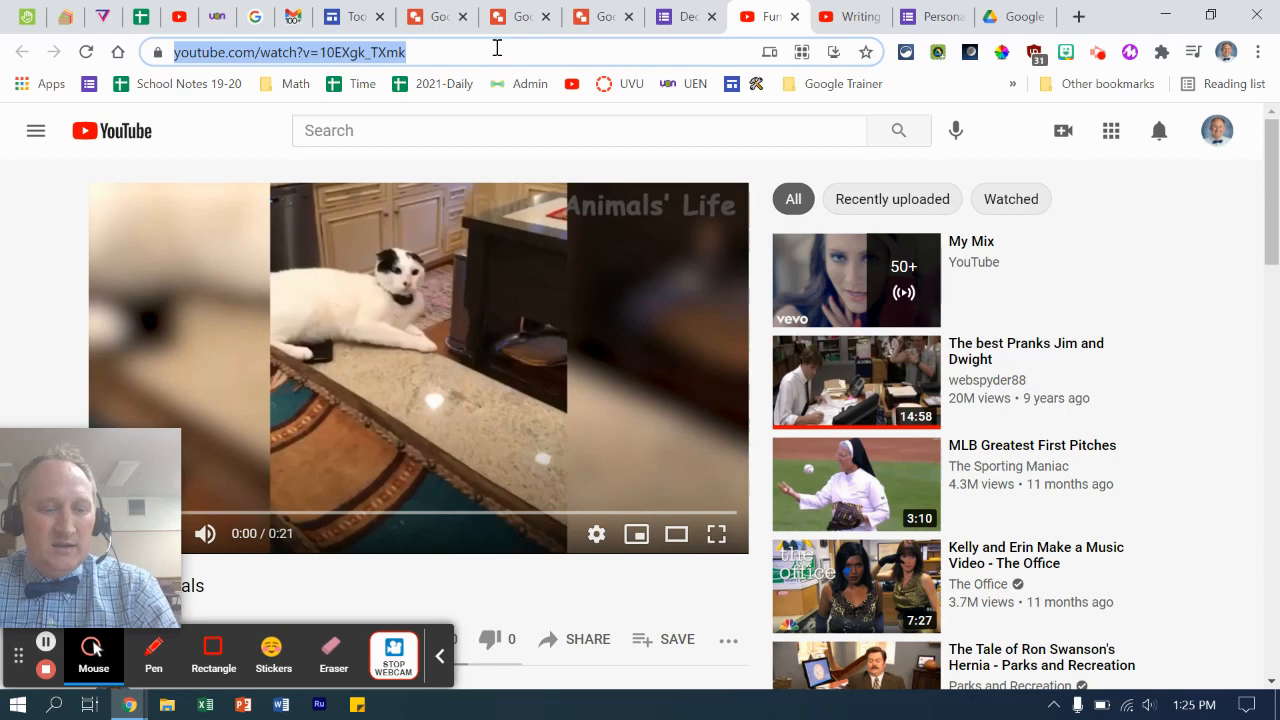
Return to the form and insert the Funny animals video by its copied YouTube URL
{"action": "left_click", "coordinate": [933, 17]}
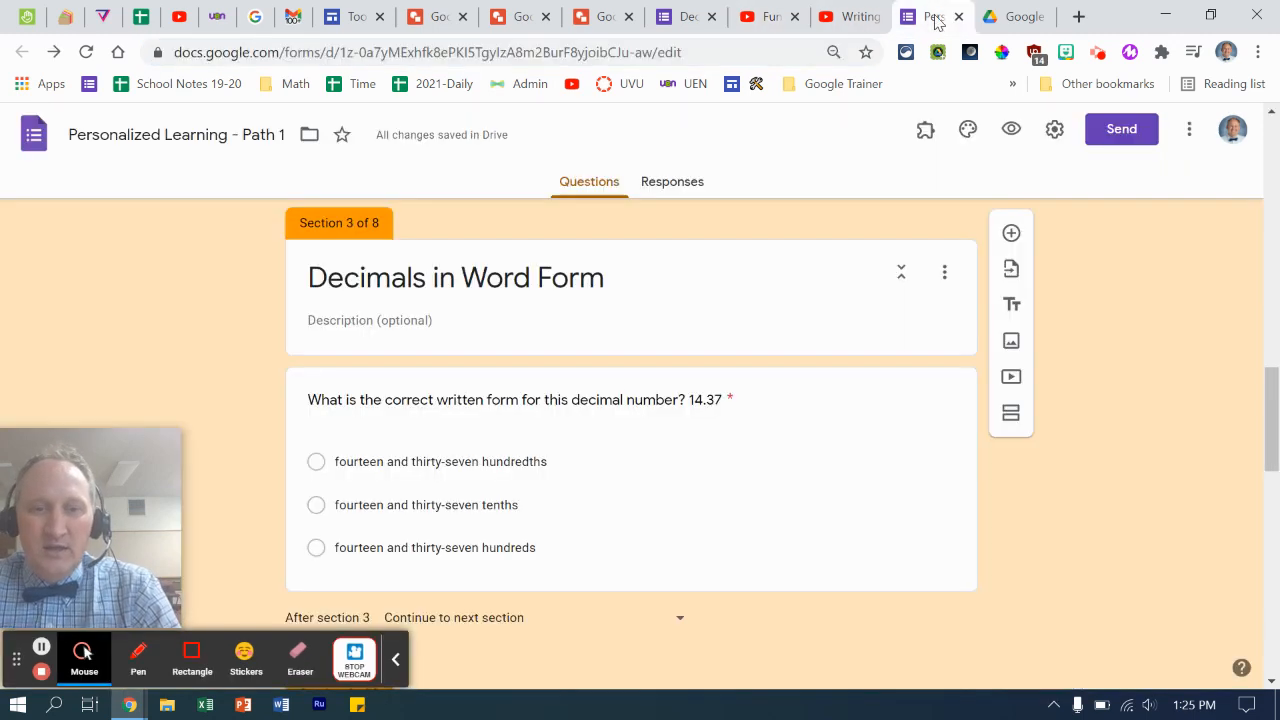
{"action": "left_click", "coordinate": [1012, 376]}
{"action": "key", "text": "ctrl+v"}
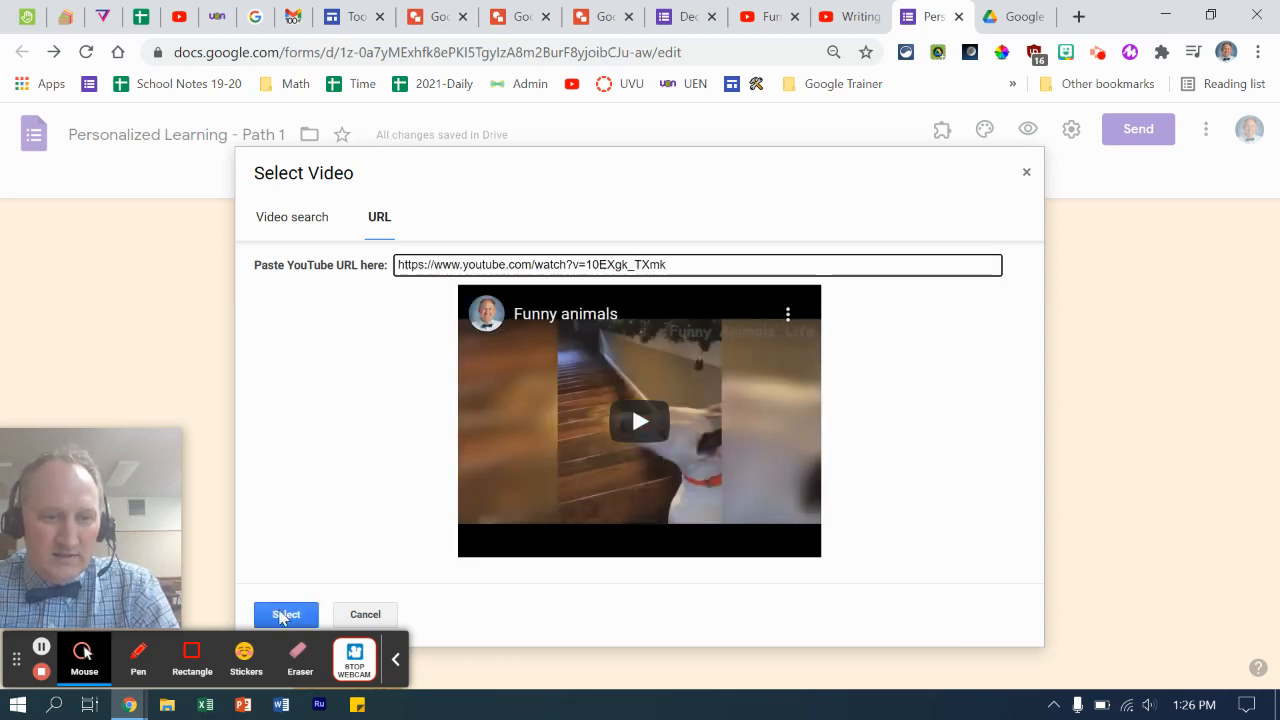
{"action": "left_click", "coordinate": [286, 614]}
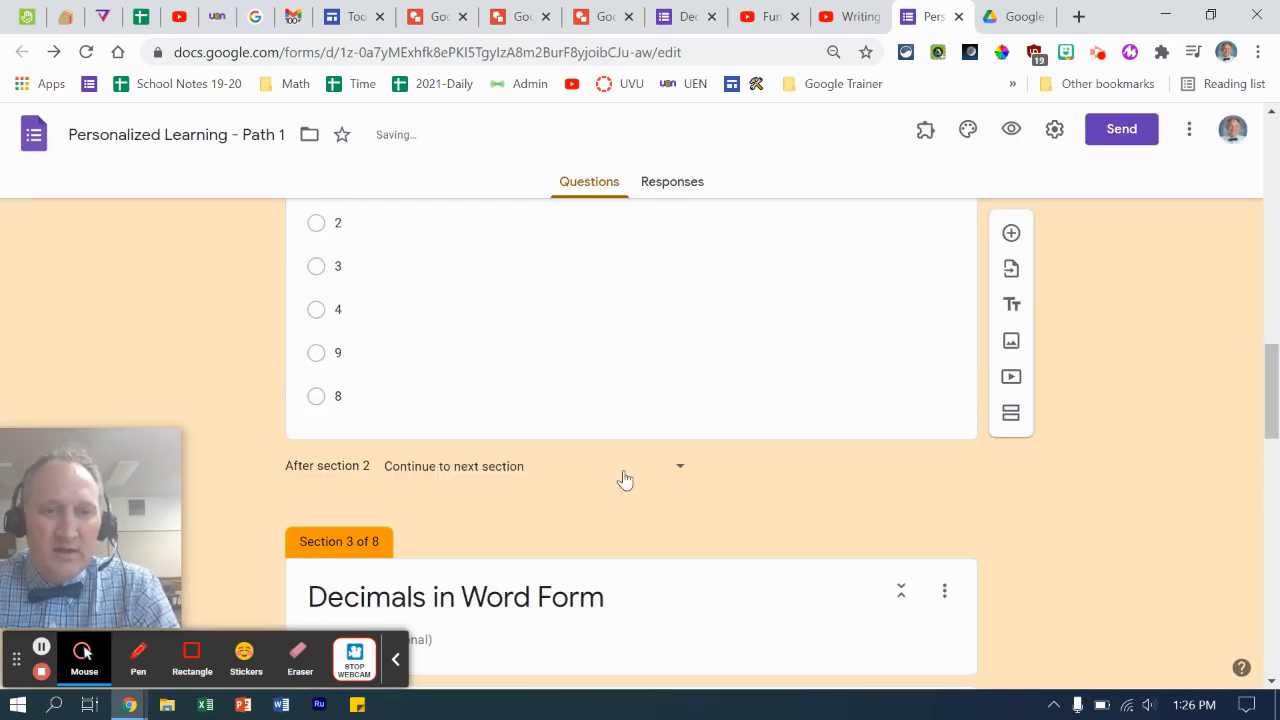
Move the inserted Funny animals video from section 2 to directly below the Decimals in Word Form section header
{"action": "scroll", "coordinate": [640, 466], "scroll_direction": "down", "scroll_amount": 3}
{"action": "scroll", "coordinate": [665, 455], "scroll_direction": "down", "scroll_amount": 1}
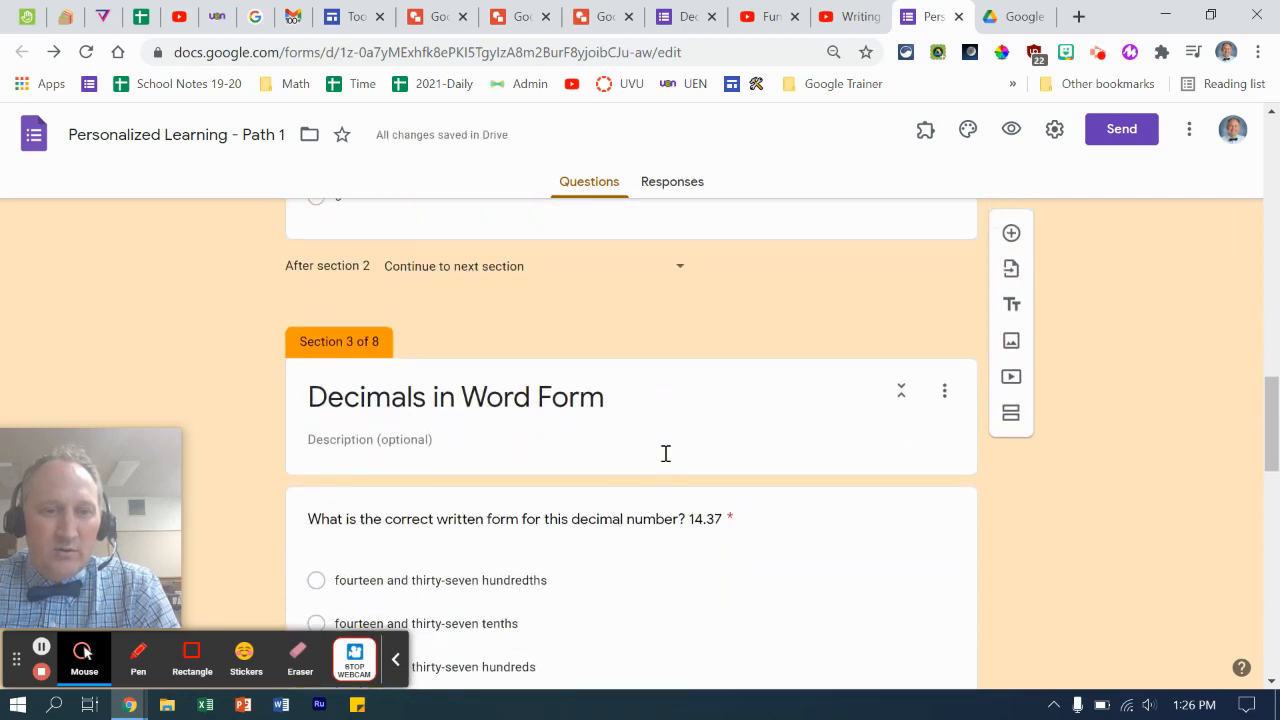
{"action": "scroll", "coordinate": [665, 455], "scroll_direction": "up", "scroll_amount": 7}
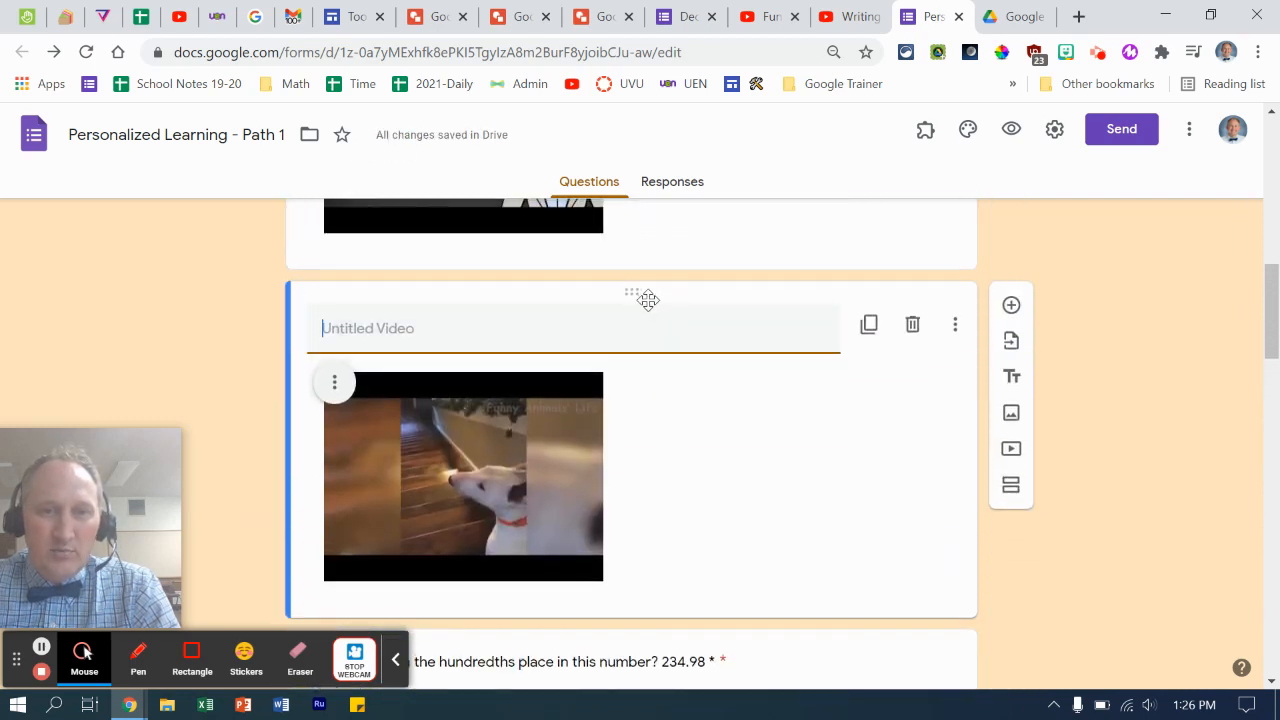
{"action": "left_click_drag", "start_coordinate": [640, 292], "coordinate": [645, 446]}
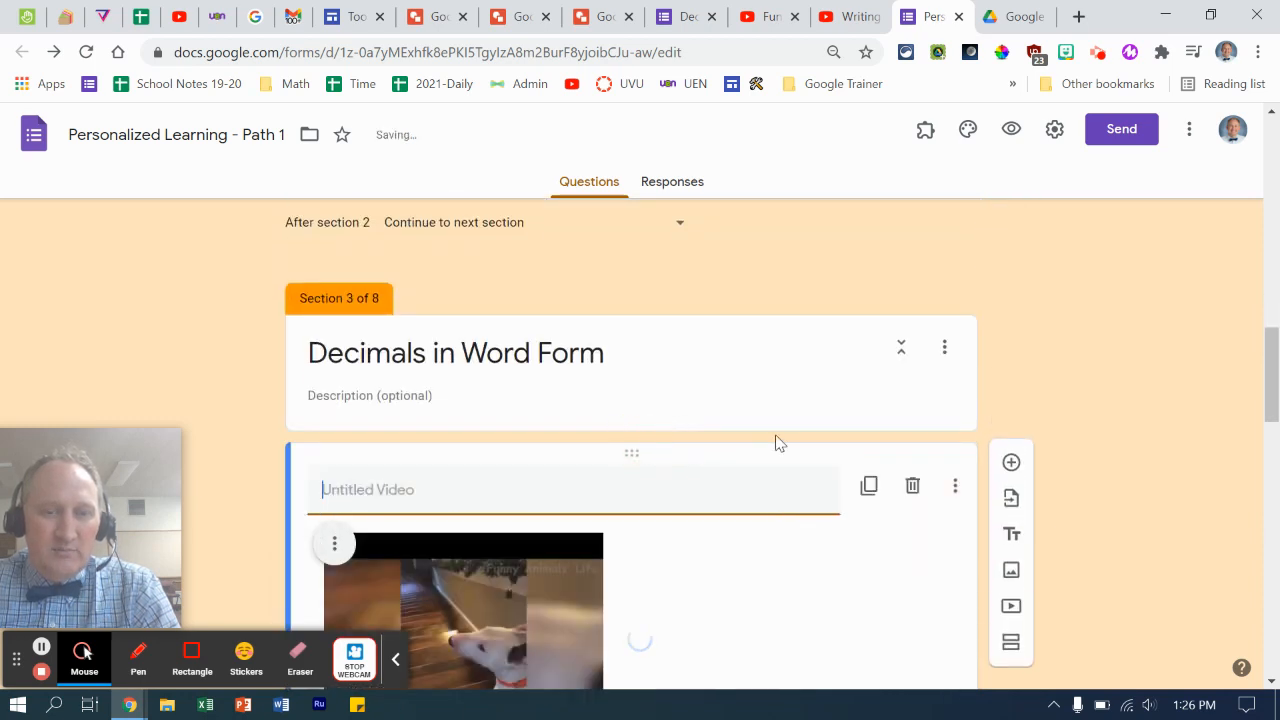
{"action": "scroll", "coordinate": [774, 440], "scroll_direction": "down", "scroll_amount": 2}
{"action": "scroll", "coordinate": [774, 440], "scroll_direction": "up", "scroll_amount": 1}
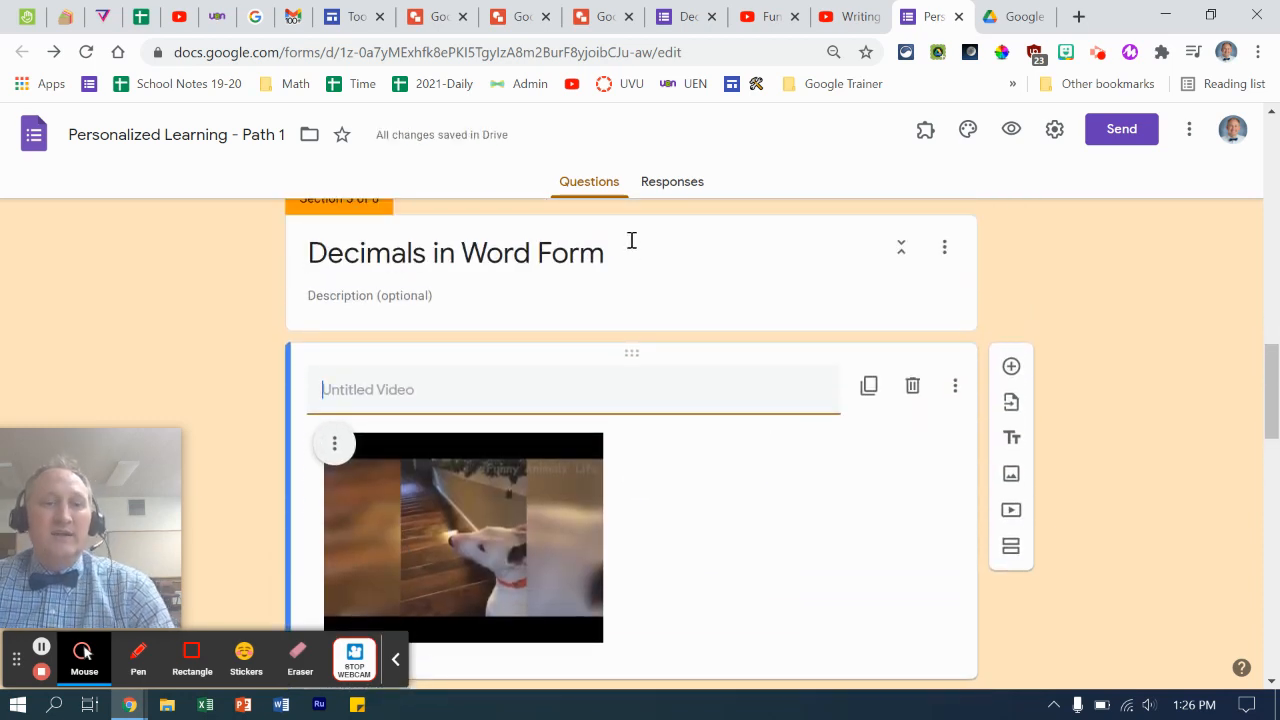
{"action": "scroll", "coordinate": [412, 312], "scroll_direction": "up", "scroll_amount": 1}
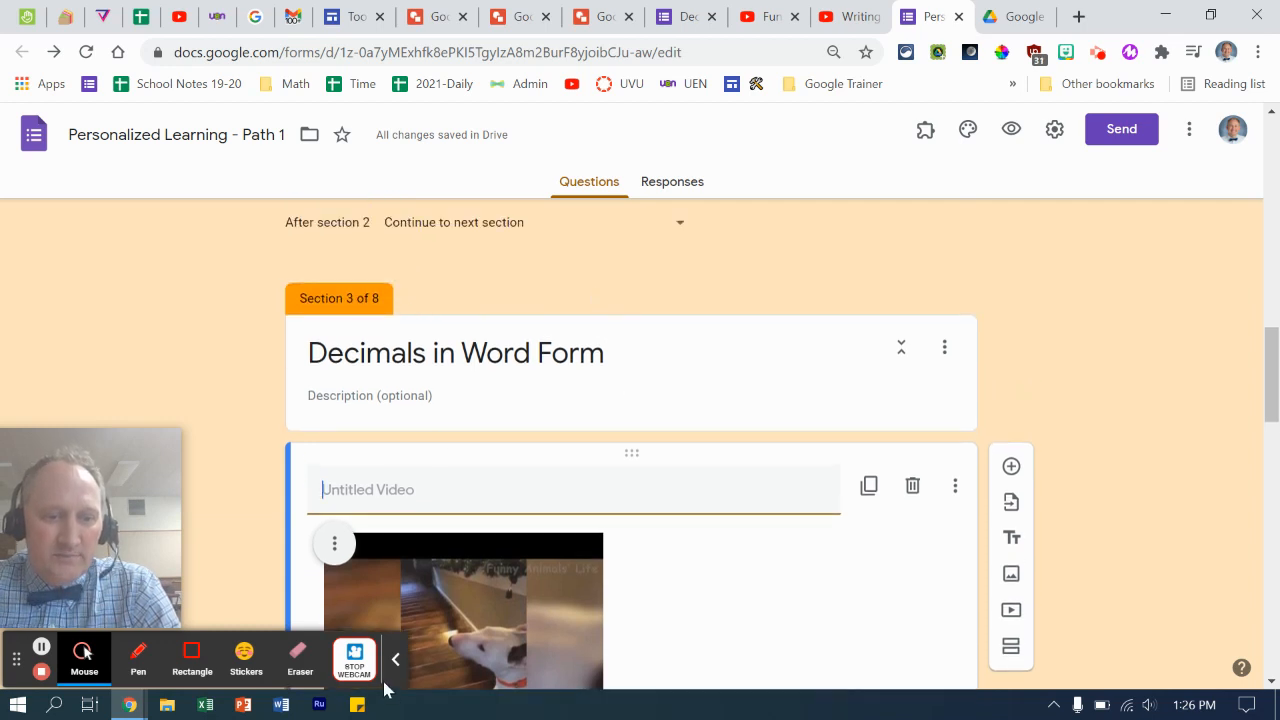
Copy the title "Please watch this video." from the Place Value video and use it to title the video in Decimals in Word Form
{"action": "left_click", "coordinate": [395, 659]}
{"action": "left_click", "coordinate": [442, 491]}
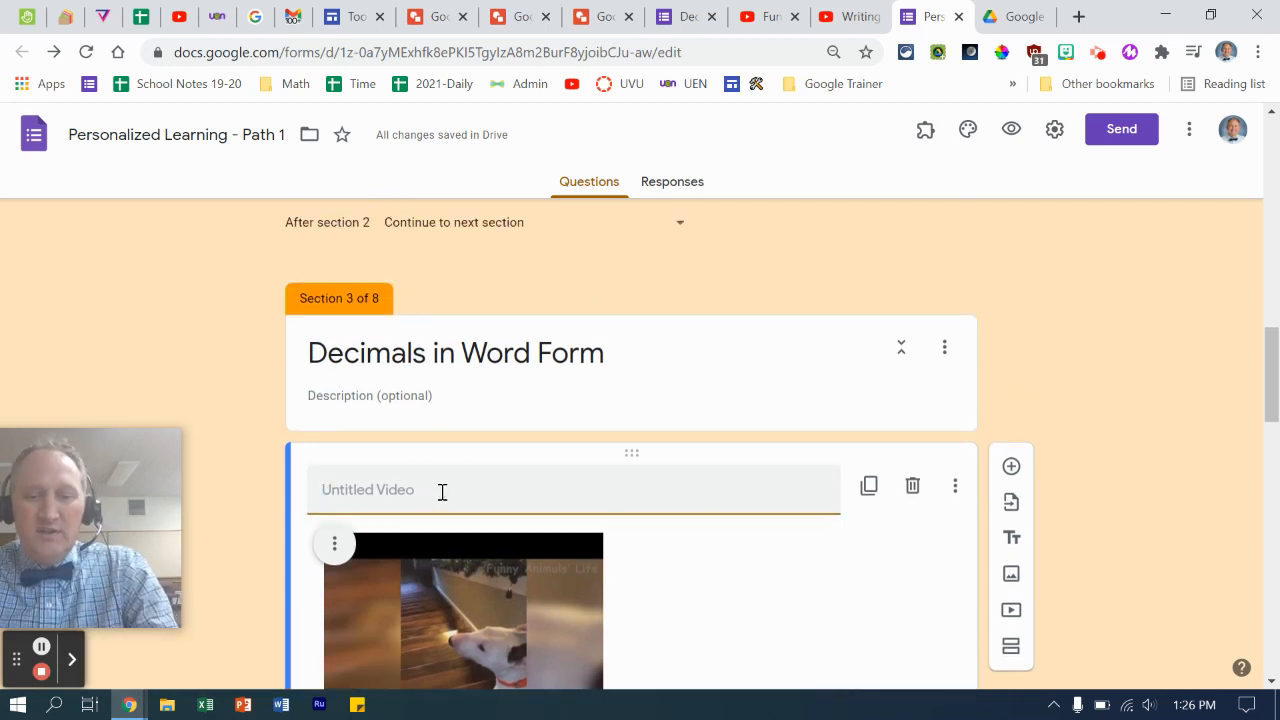
{"action": "scroll", "coordinate": [803, 434], "scroll_direction": "up", "scroll_amount": 5}
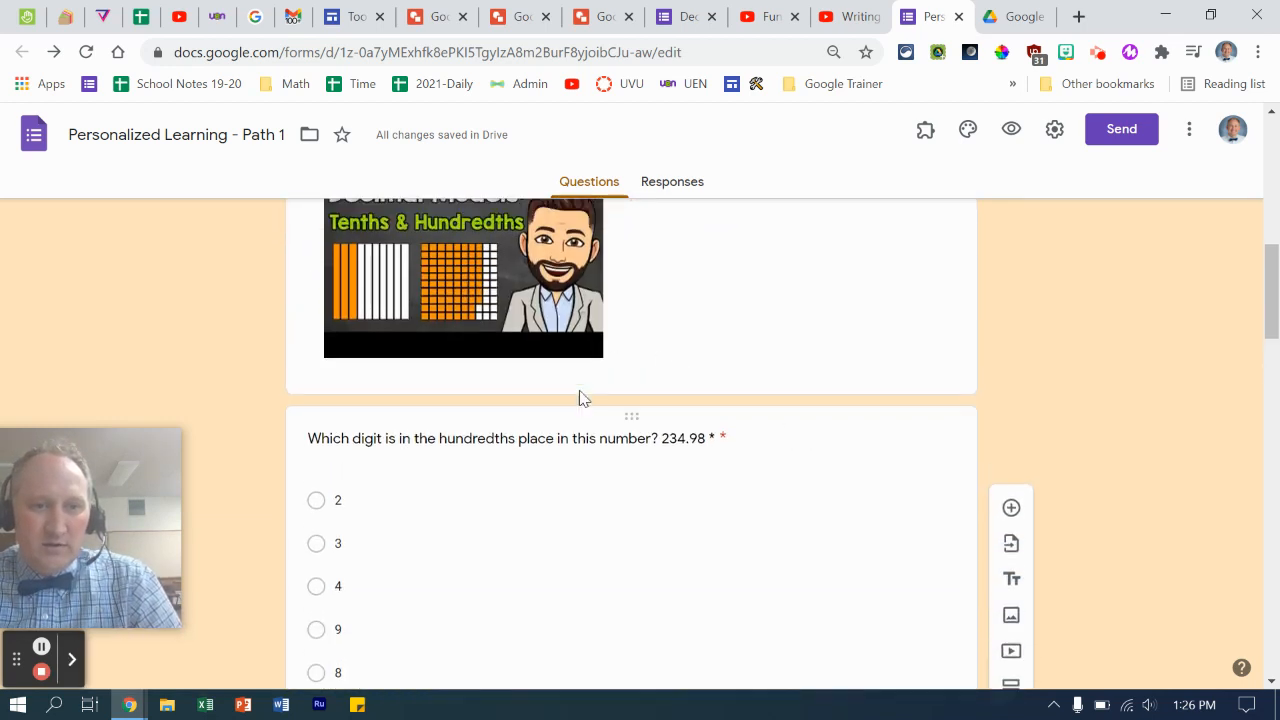
{"action": "scroll", "coordinate": [540, 400], "scroll_direction": "up", "scroll_amount": 3}
{"action": "left_click", "coordinate": [461, 400]}
{"action": "key", "text": "ctrl+c"}
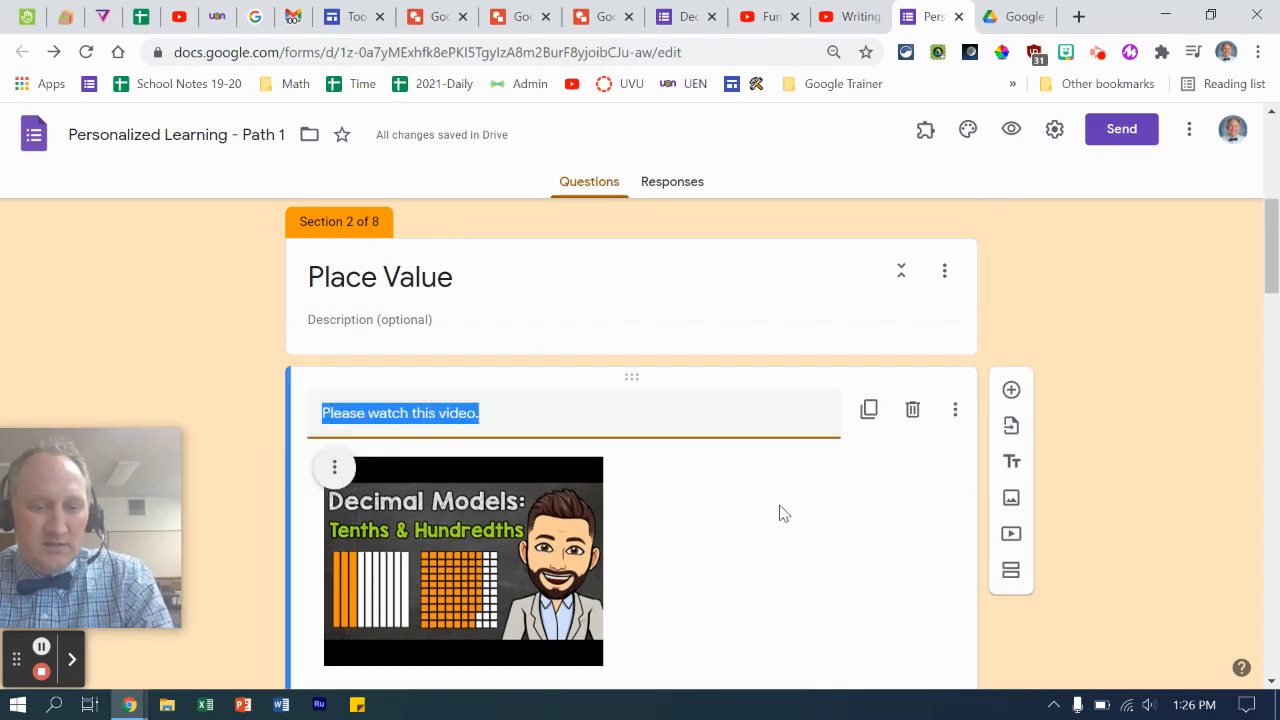
{"action": "scroll", "coordinate": [655, 528], "scroll_direction": "down", "scroll_amount": 9}
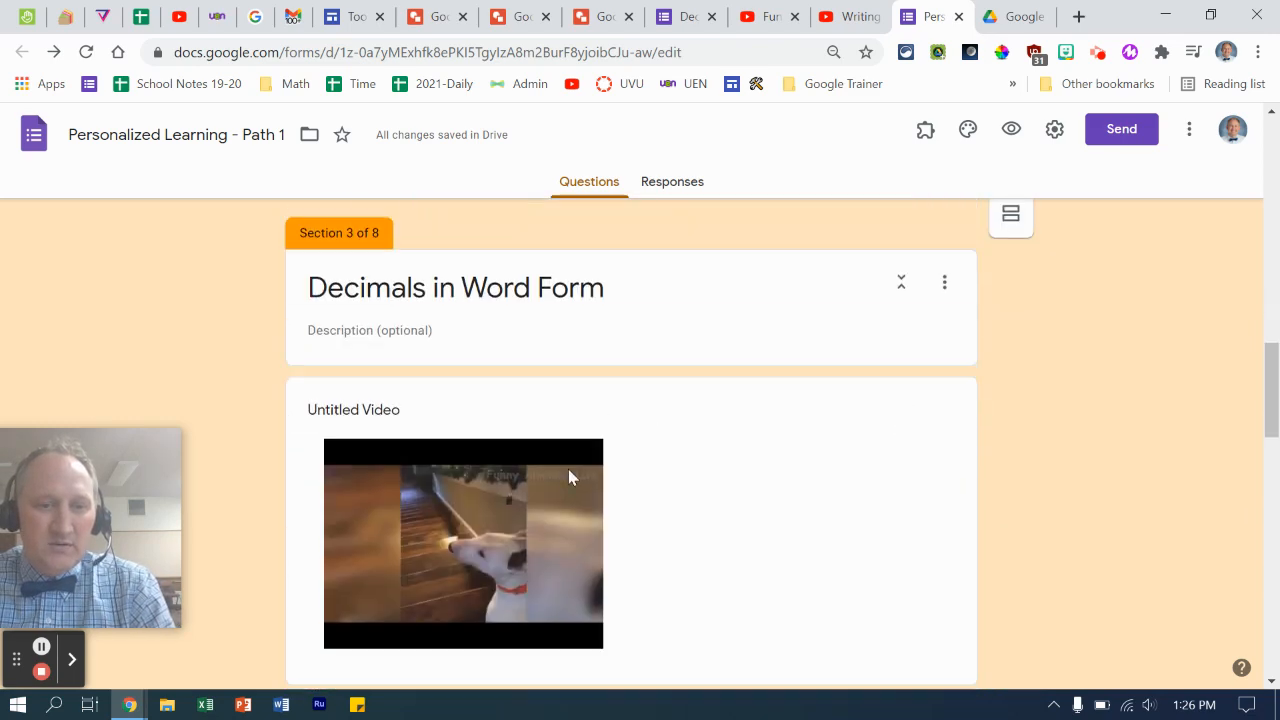
{"action": "left_click", "coordinate": [484, 416]}
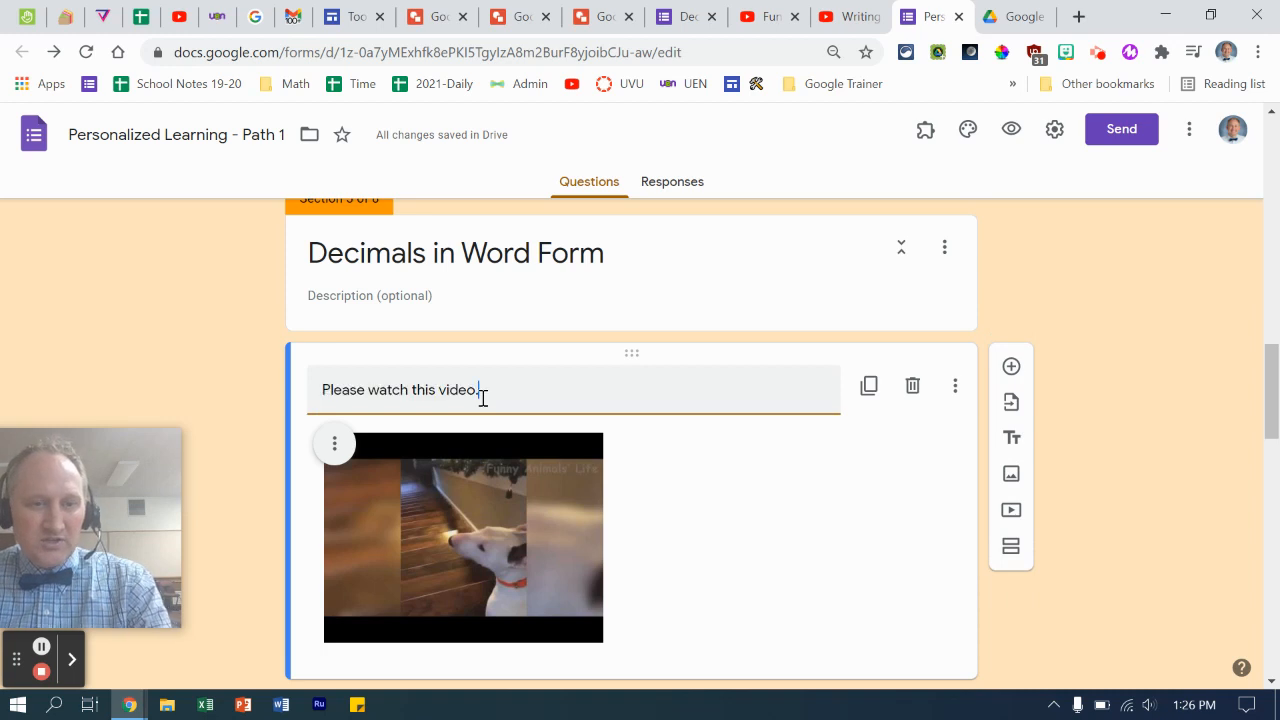
{"action": "key", "text": "ctrl+v"}
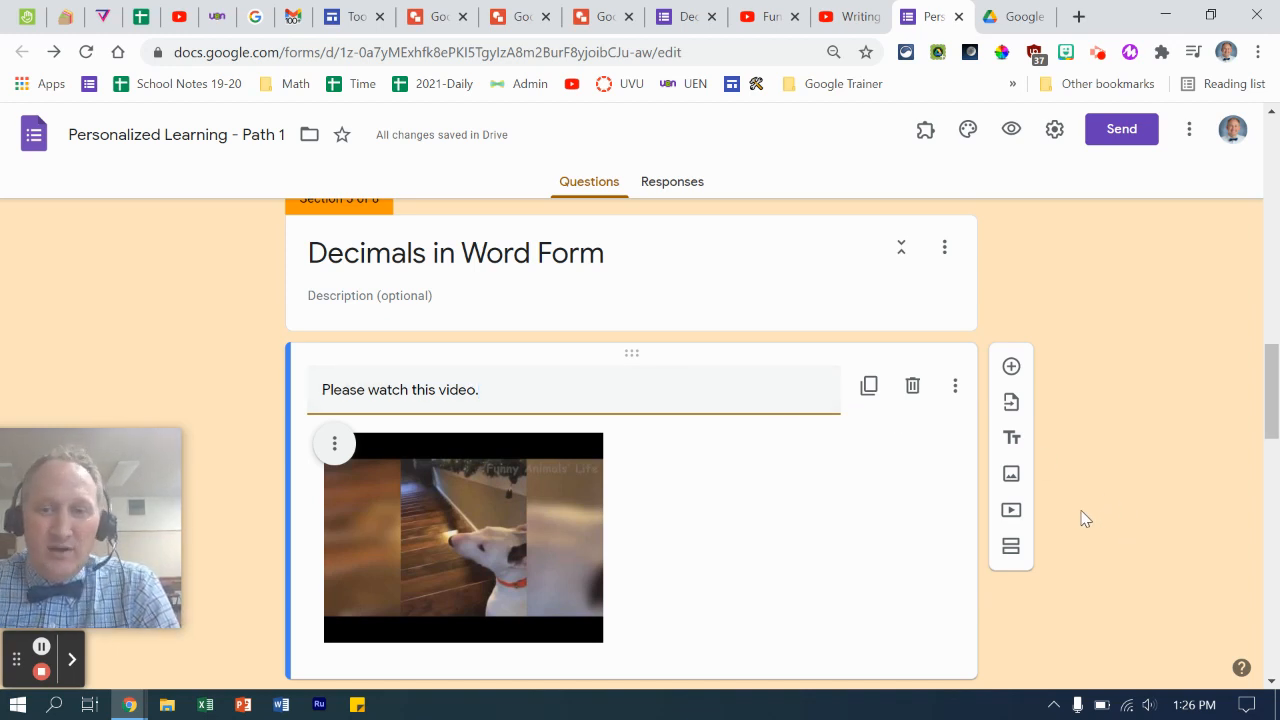
Switch to the Google Forms Assessment Flow Chart: Option 3 drawing and examine where wrong answers in the reteach sections lead
{"action": "left_click", "coordinate": [1124, 533]}
{"action": "scroll", "coordinate": [1124, 533], "scroll_direction": "down", "scroll_amount": 2}
{"action": "scroll", "coordinate": [829, 424], "scroll_direction": "up", "scroll_amount": 2}
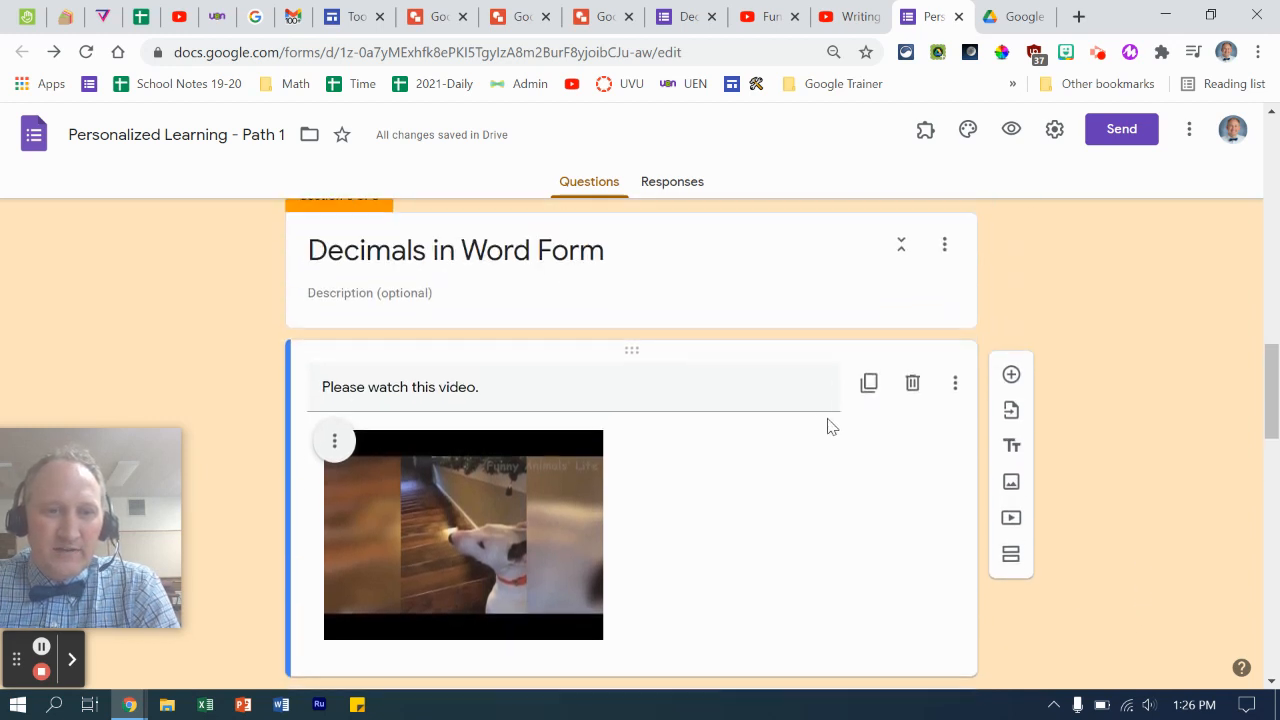
{"action": "scroll", "coordinate": [780, 440], "scroll_direction": "down", "scroll_amount": 3}
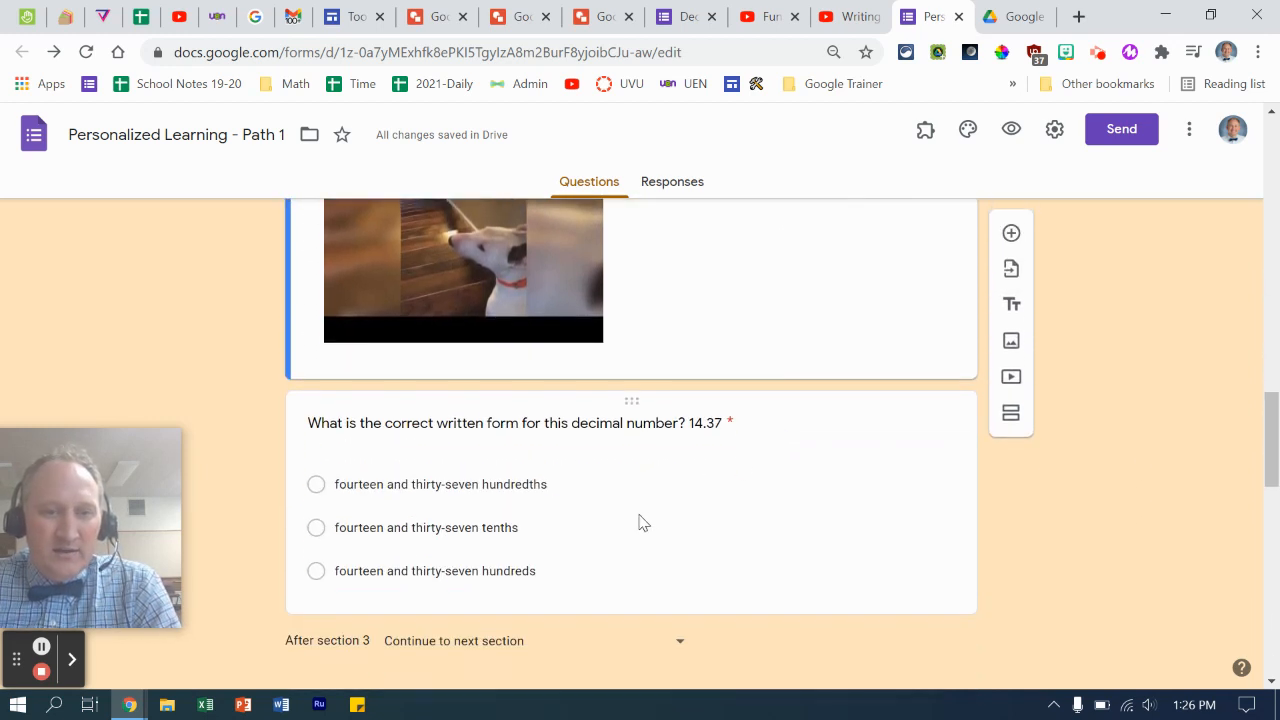
{"action": "left_click", "coordinate": [432, 18]}
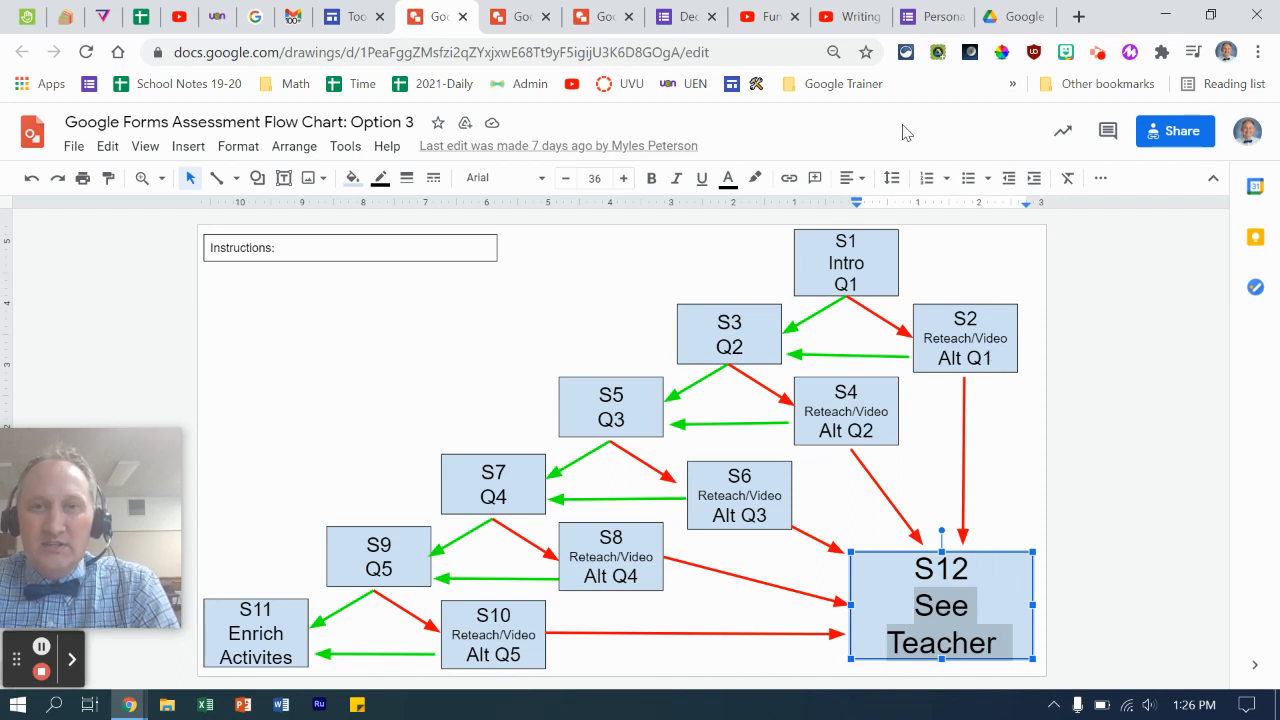
Back in the form, title the last section, section 8, "Please come see the teacher"
{"action": "left_click", "coordinate": [935, 16]}
{"action": "scroll", "coordinate": [700, 490], "scroll_direction": "down", "scroll_amount": 10}
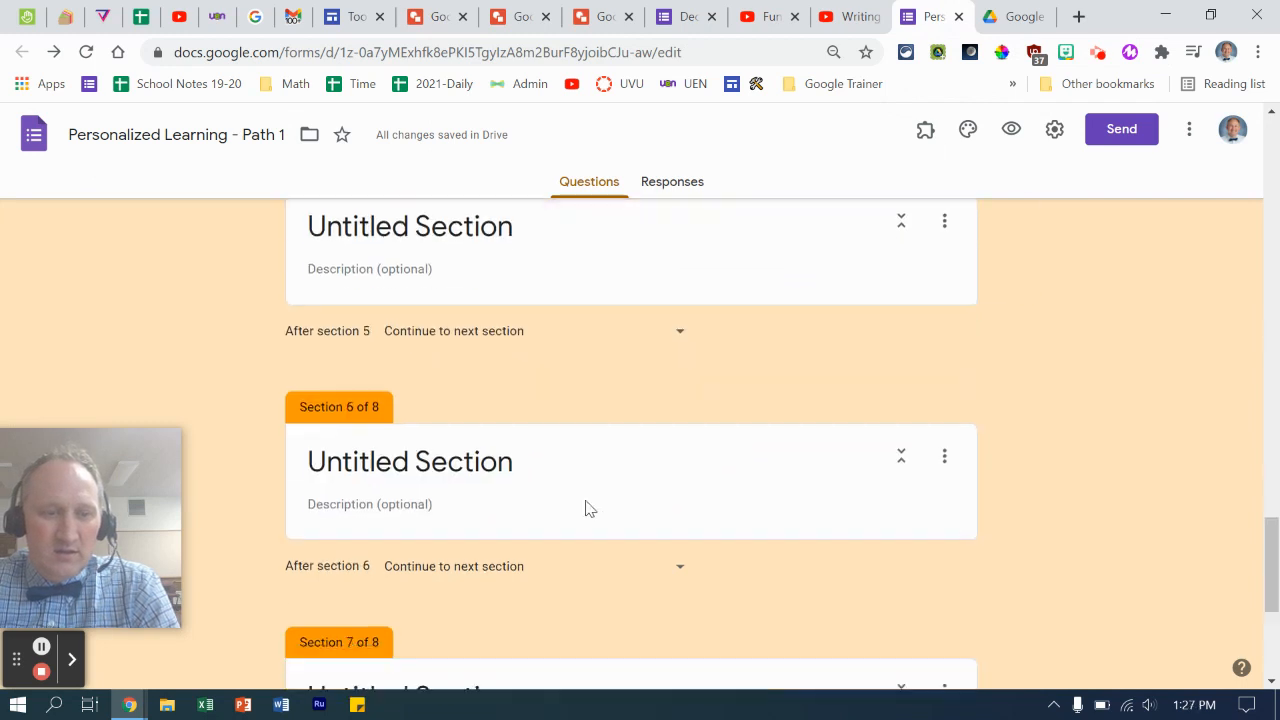
{"action": "left_click", "coordinate": [439, 556]}
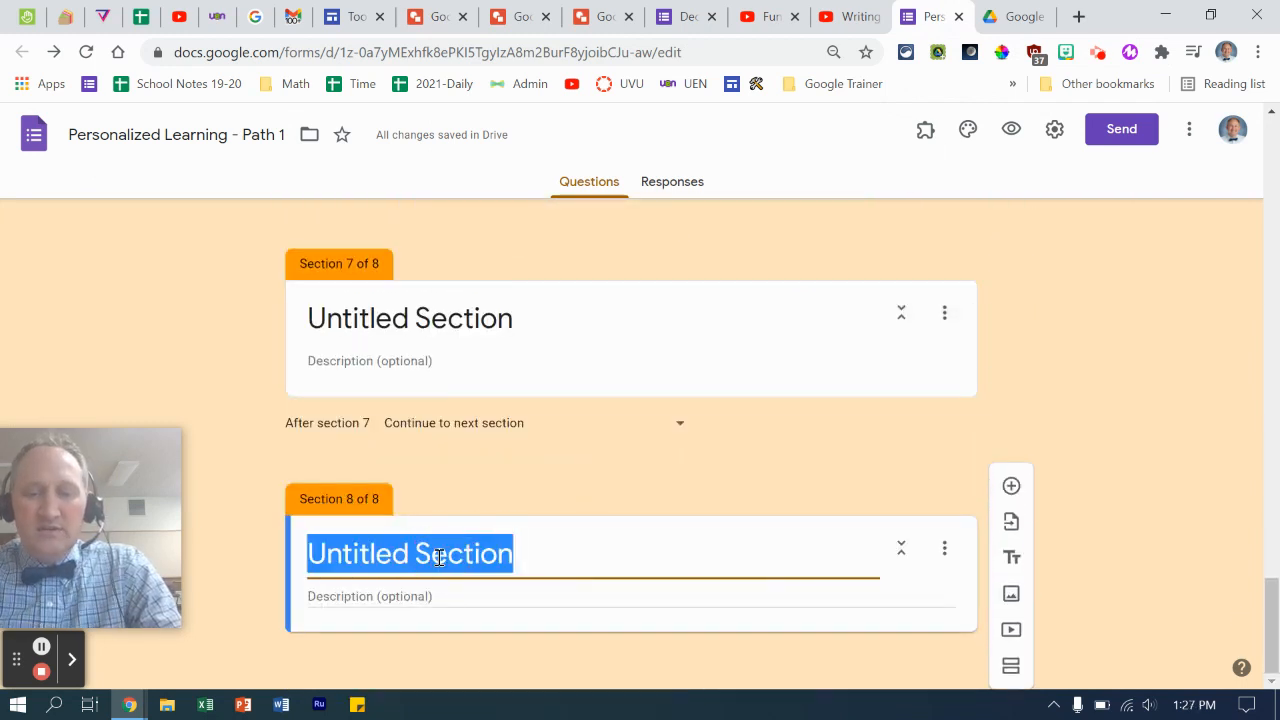
{"action": "type", "text": "Please"}
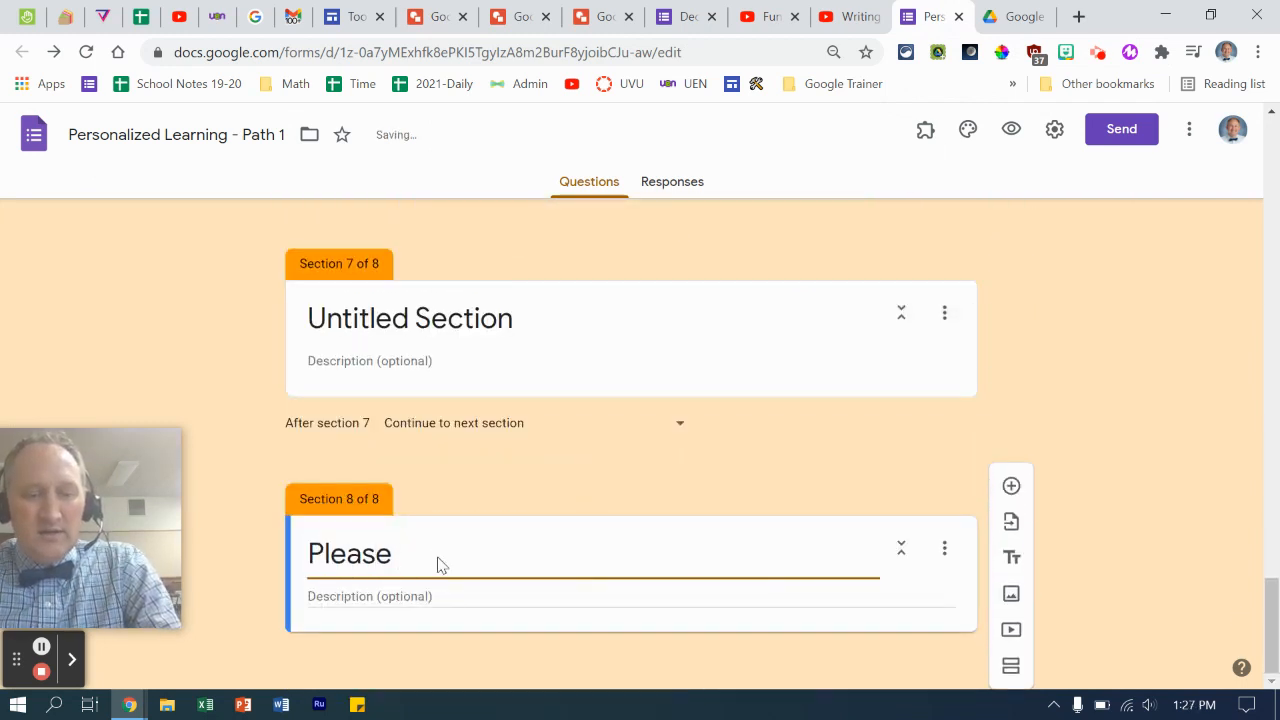
{"action": "type", "text": " come s"}
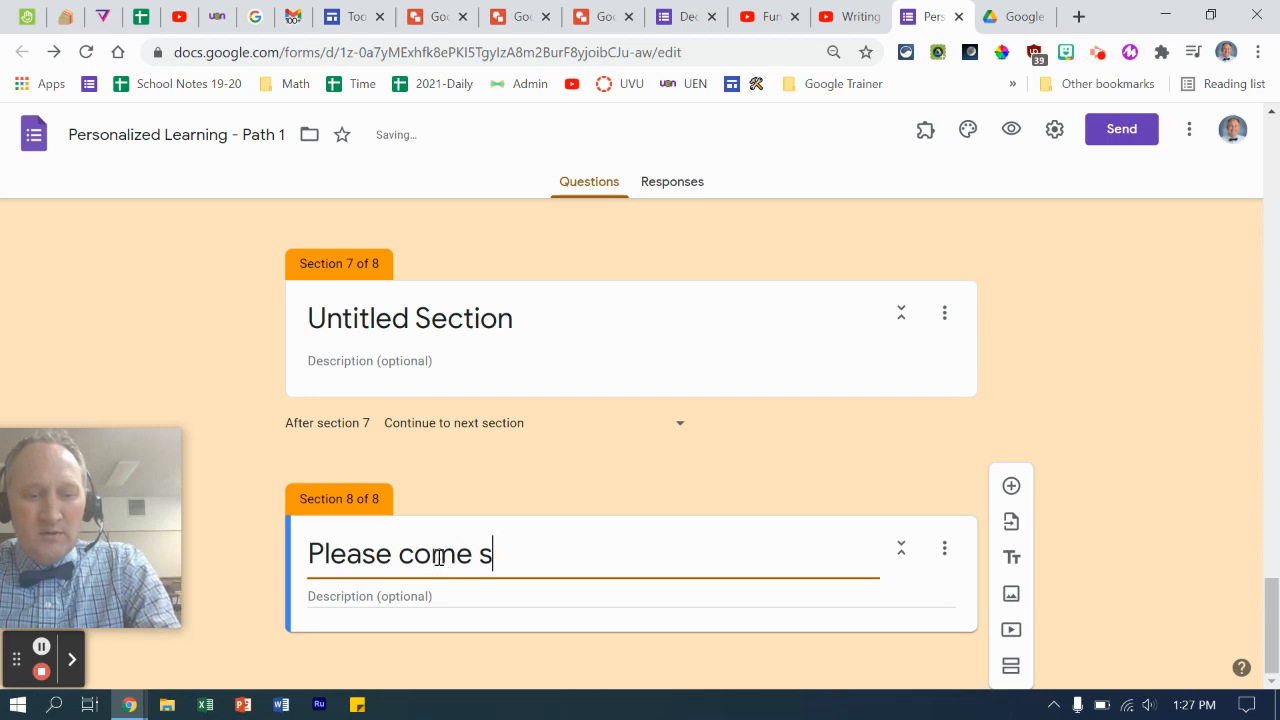
{"action": "type", "text": "ee the teache teahe"}
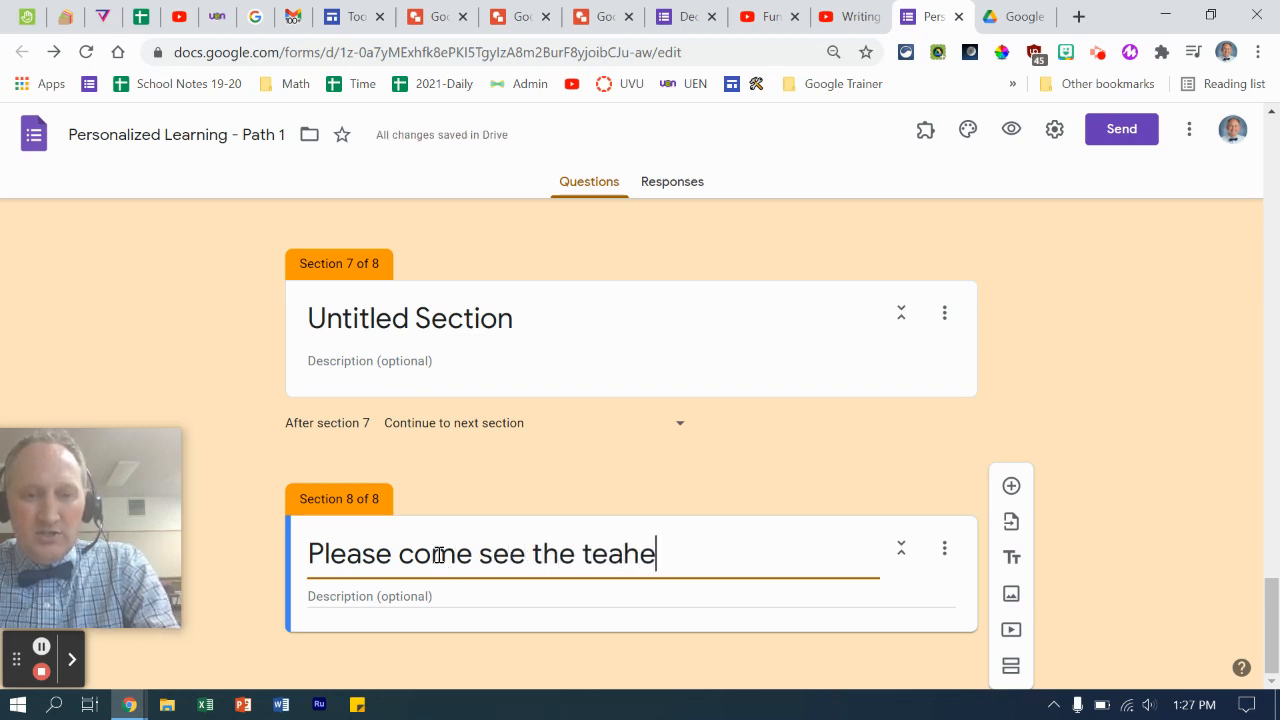
{"action": "key", "text": "BackSpace"}
{"action": "key", "text": "BackSpace"}
{"action": "type", "text": "cher"}
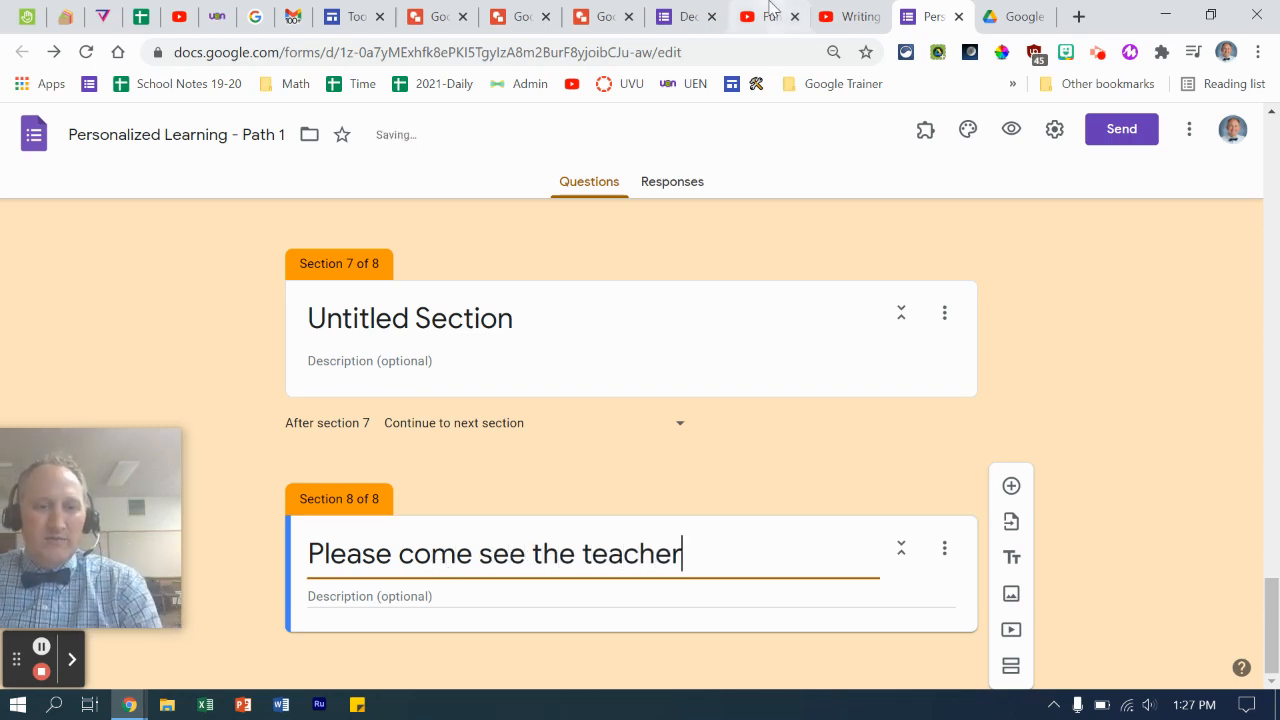
Turn on going to a section based on the answer for the hundredths place question (234.98) in the Place Value section
{"action": "scroll", "coordinate": [591, 482], "scroll_direction": "up", "scroll_amount": 5}
{"action": "scroll", "coordinate": [591, 482], "scroll_direction": "up", "scroll_amount": 15}
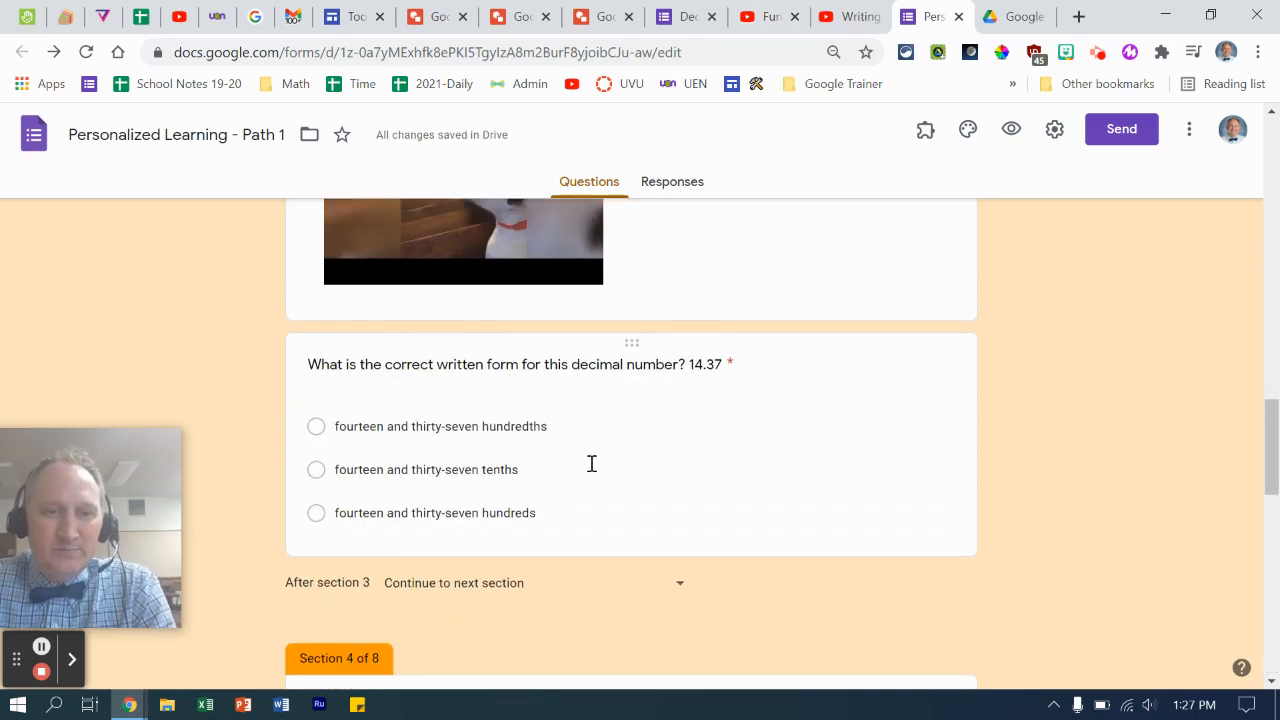
{"action": "scroll", "coordinate": [591, 471], "scroll_direction": "up", "scroll_amount": 5}
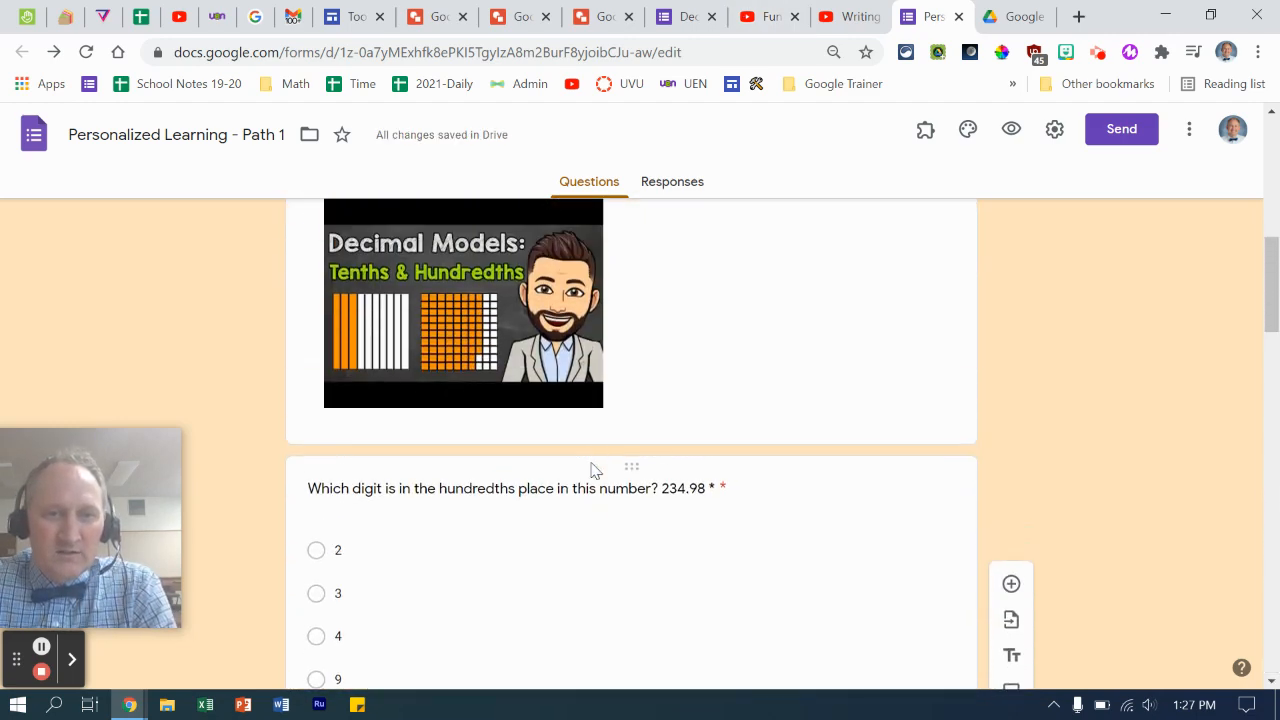
{"action": "scroll", "coordinate": [593, 465], "scroll_direction": "down", "scroll_amount": 3}
{"action": "scroll", "coordinate": [598, 455], "scroll_direction": "down", "scroll_amount": 2}
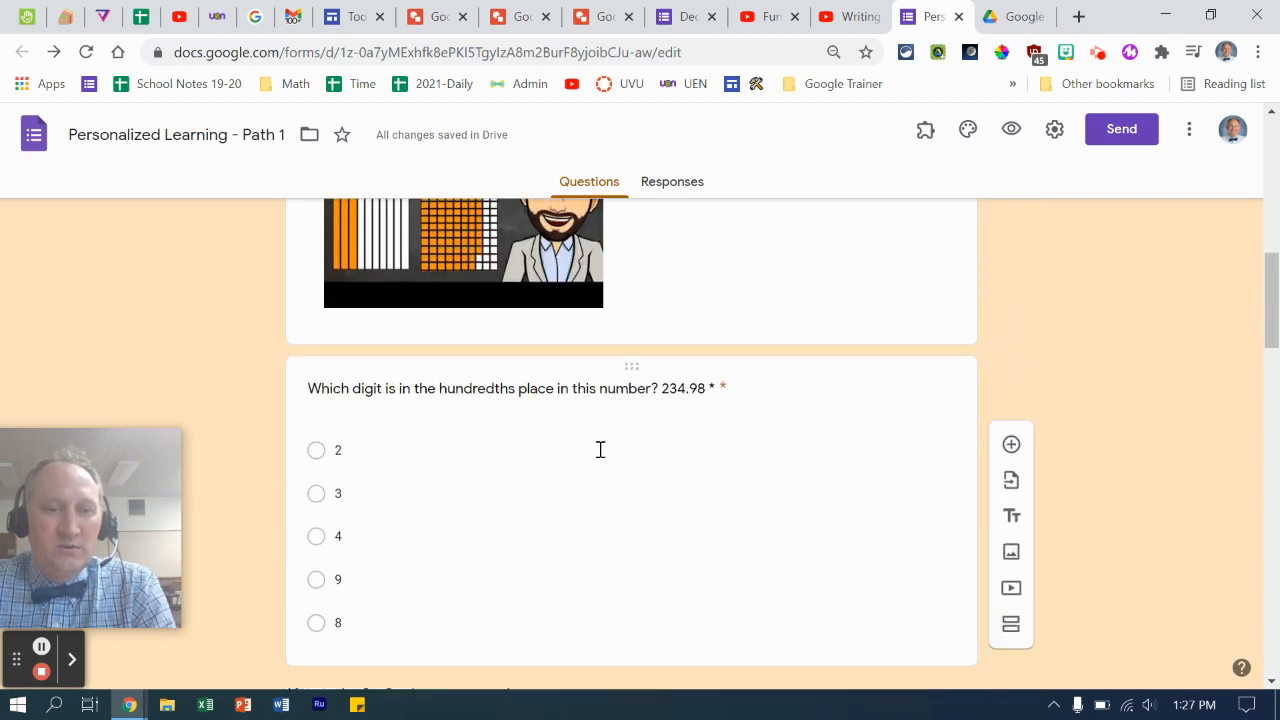
{"action": "left_click", "coordinate": [621, 530]}
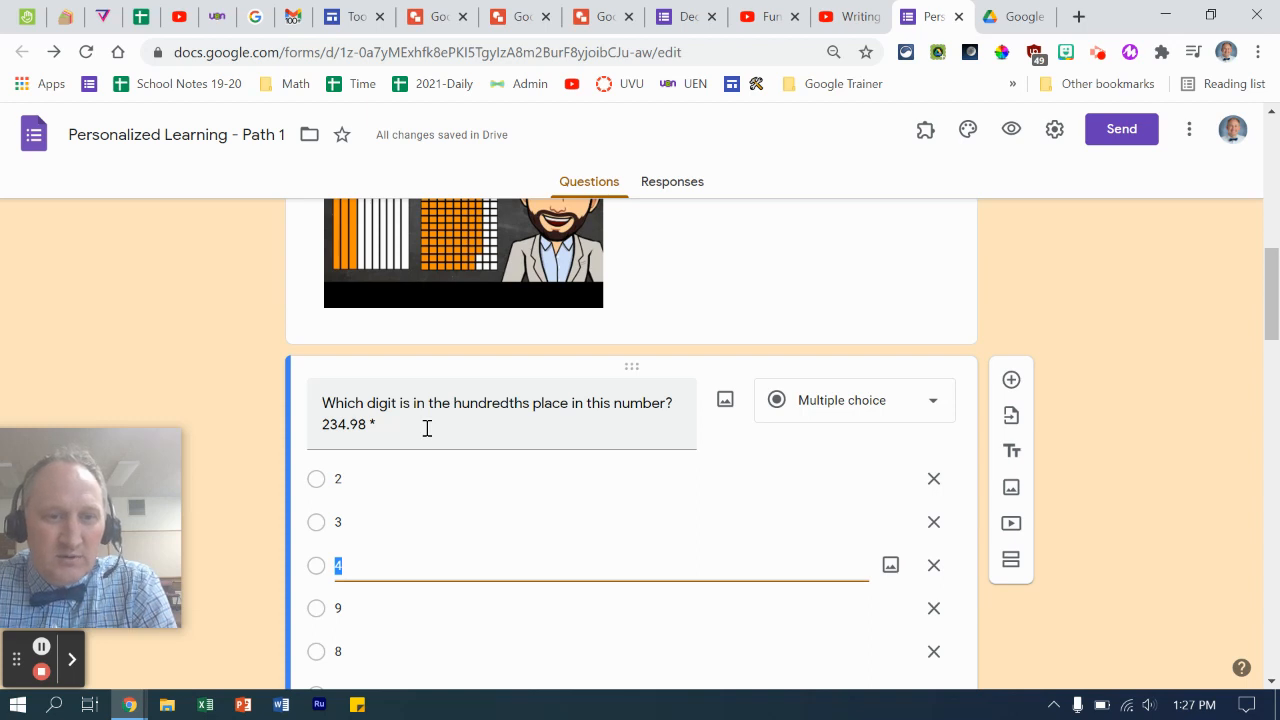
{"action": "scroll", "coordinate": [430, 430], "scroll_direction": "down", "scroll_amount": 2}
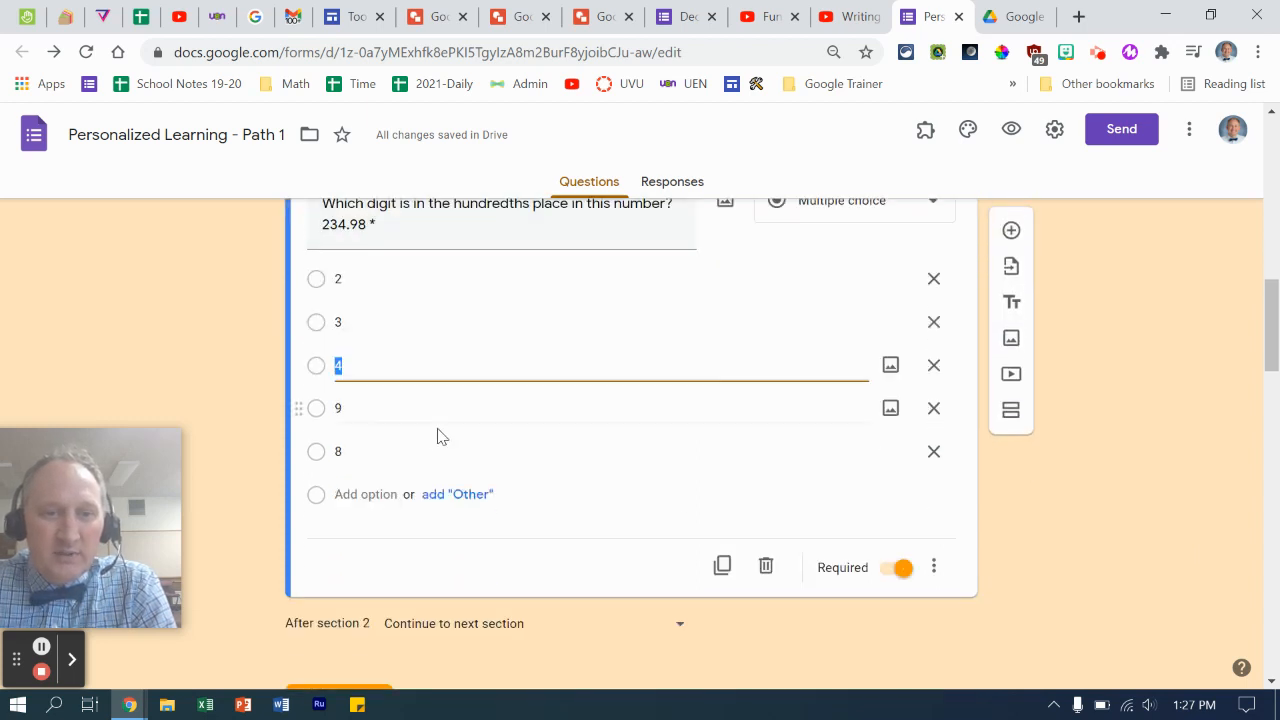
{"action": "left_click", "coordinate": [940, 568]}
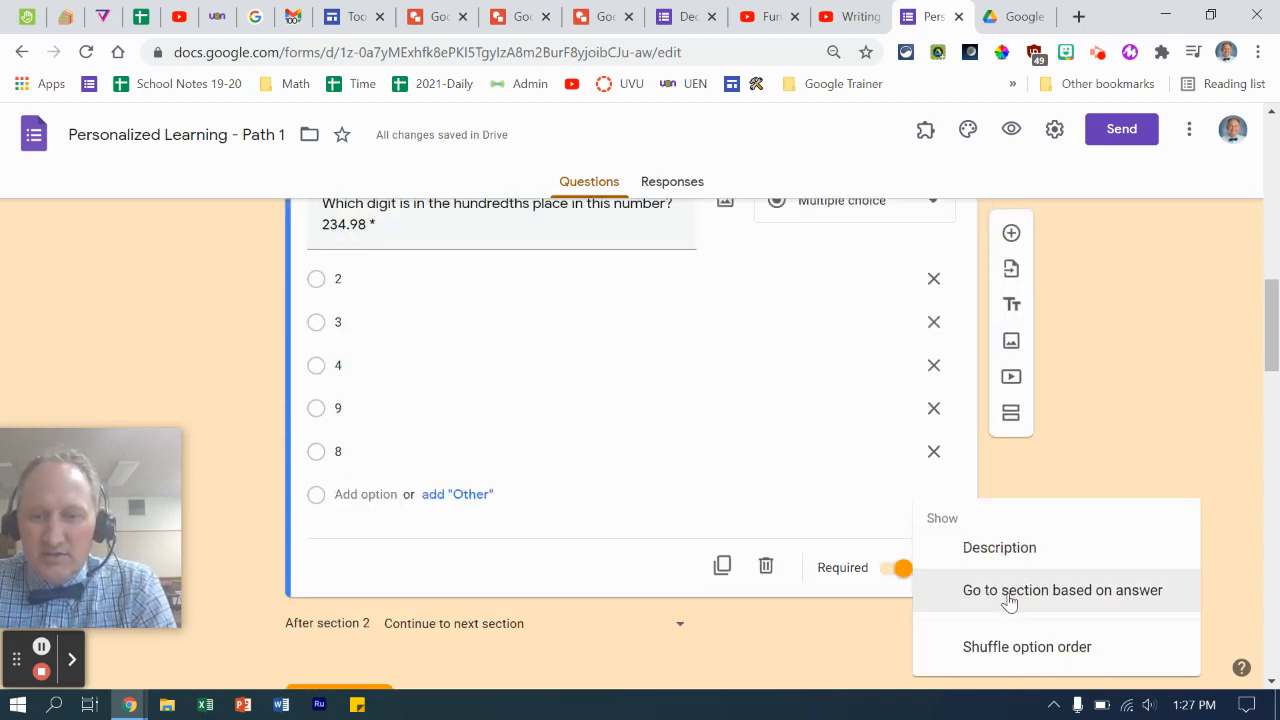
{"action": "left_click", "coordinate": [1008, 595]}
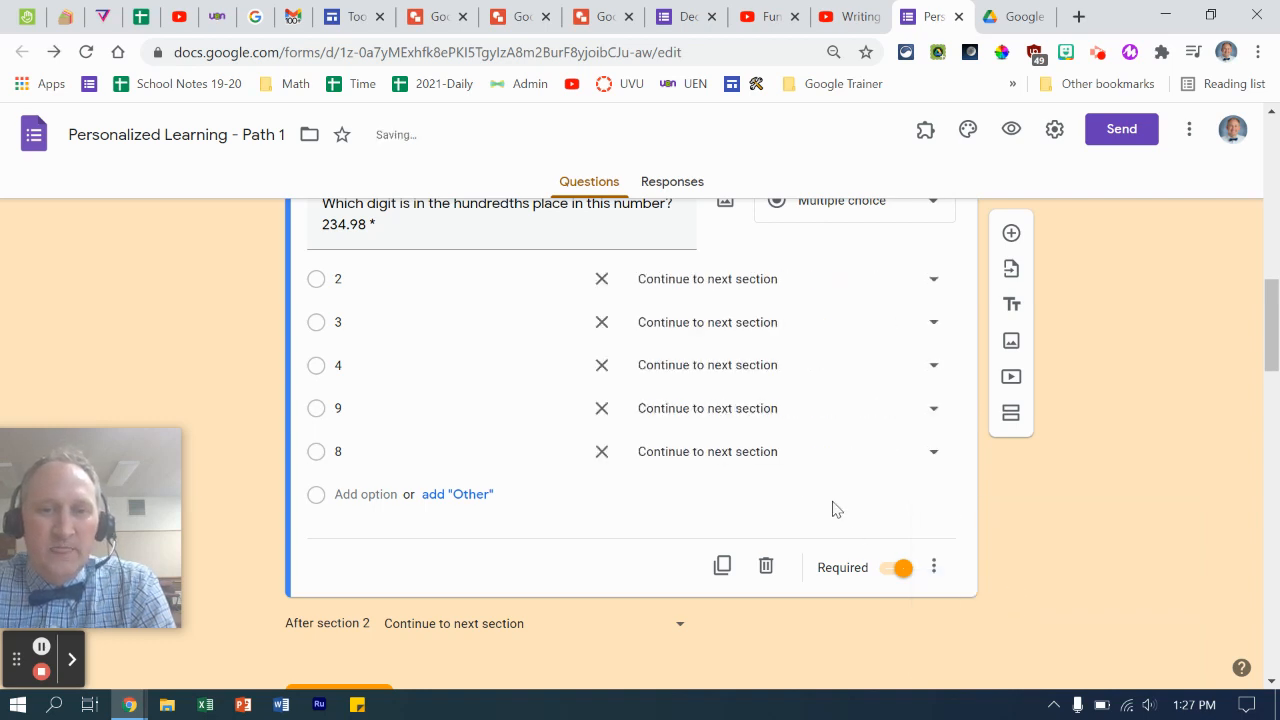
{"action": "scroll", "coordinate": [706, 470], "scroll_direction": "up", "scroll_amount": 1}
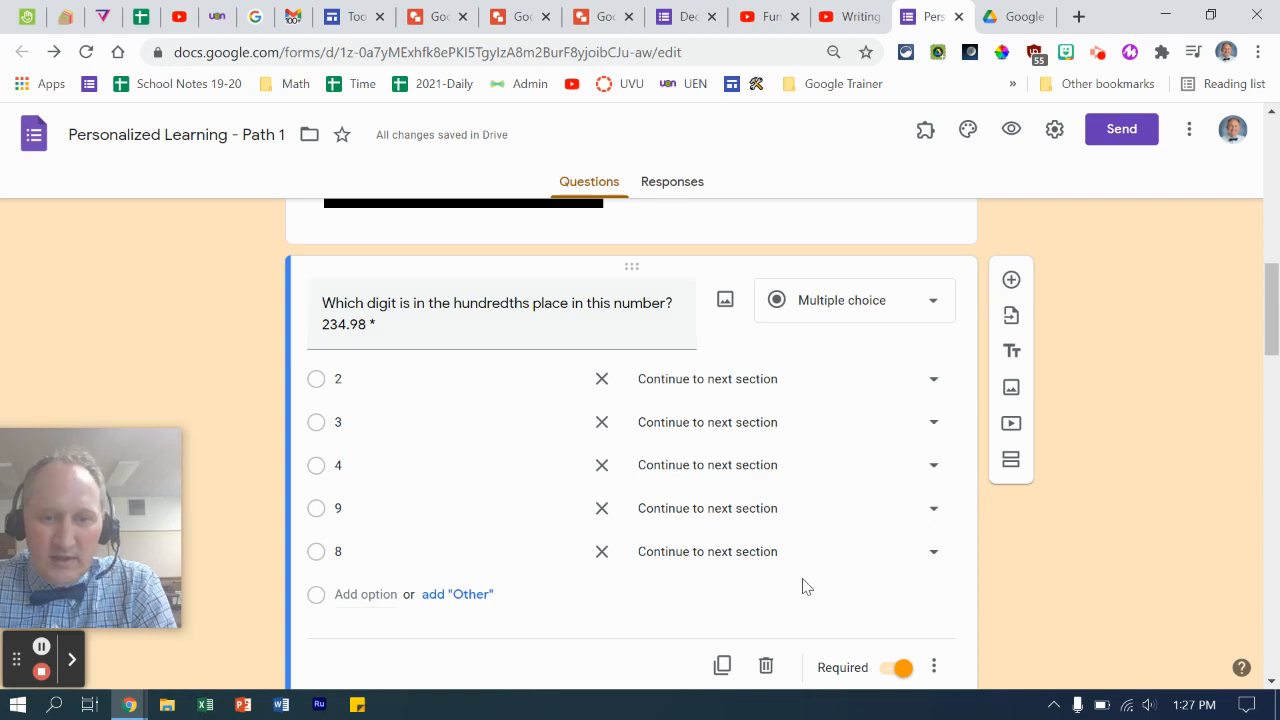
Route the hundredths question's answer 8 to section 3 (Decimals in Word Form) and answers 9, 4, 3 and 2 to section 8 (Please come see the teacher)
{"action": "left_click", "coordinate": [834, 556]}
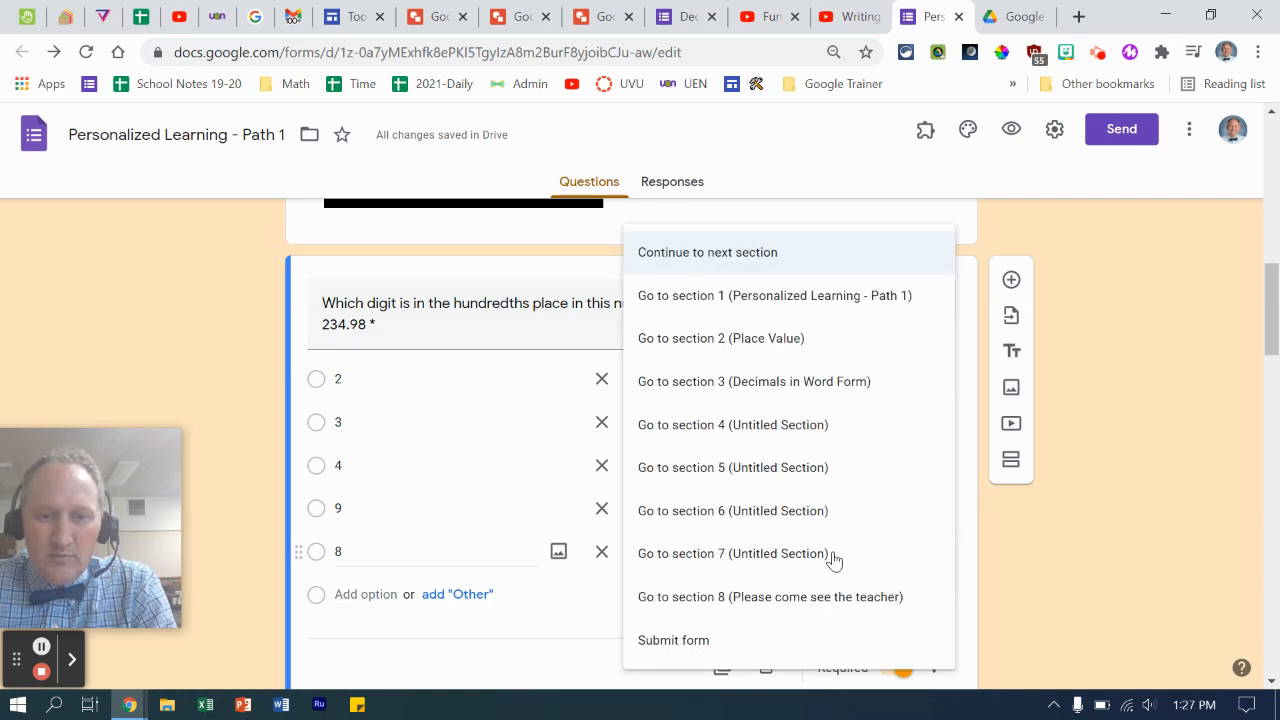
{"action": "left_click", "coordinate": [816, 386]}
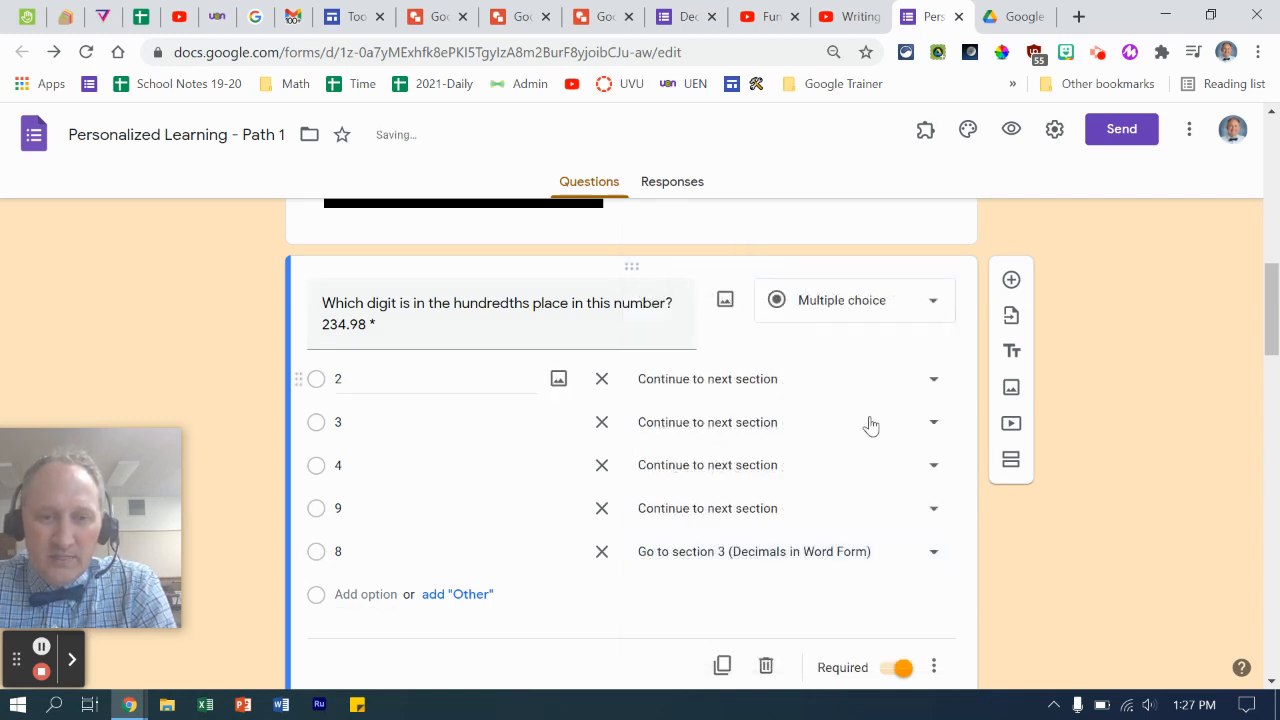
{"action": "left_click", "coordinate": [910, 517]}
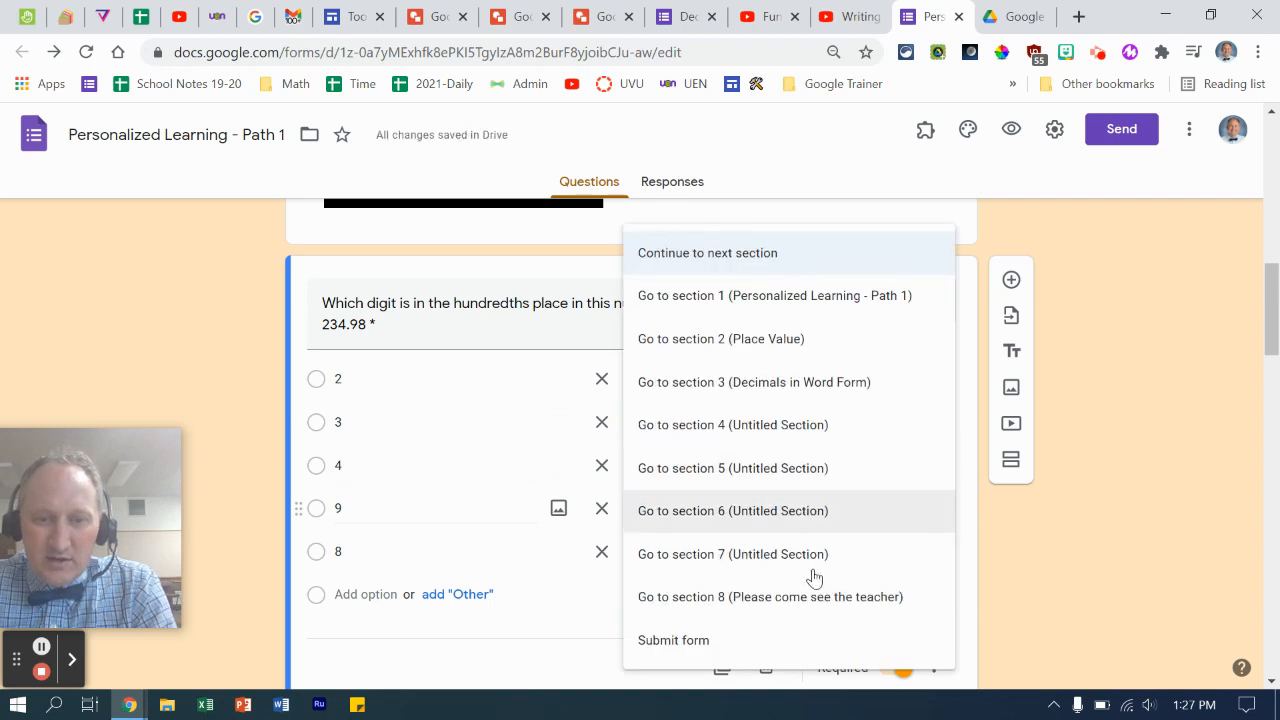
{"action": "left_click", "coordinate": [826, 606]}
{"action": "left_click", "coordinate": [842, 466]}
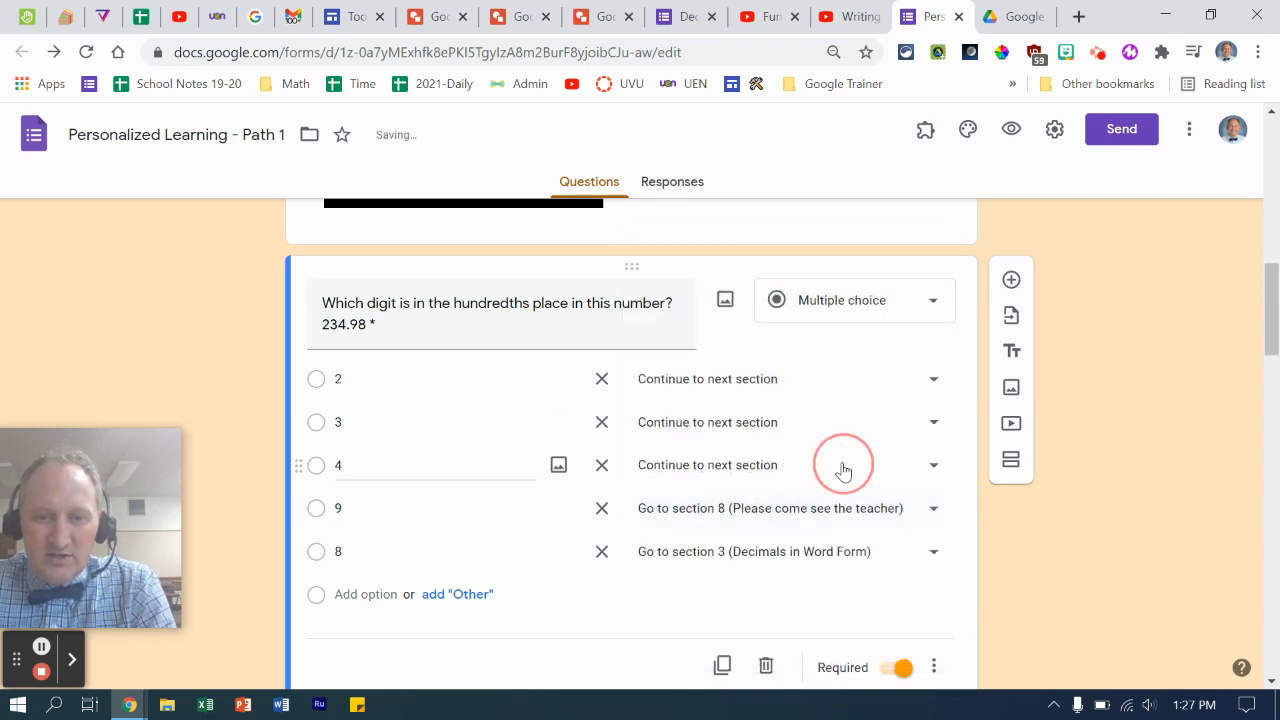
{"action": "left_click", "coordinate": [809, 598]}
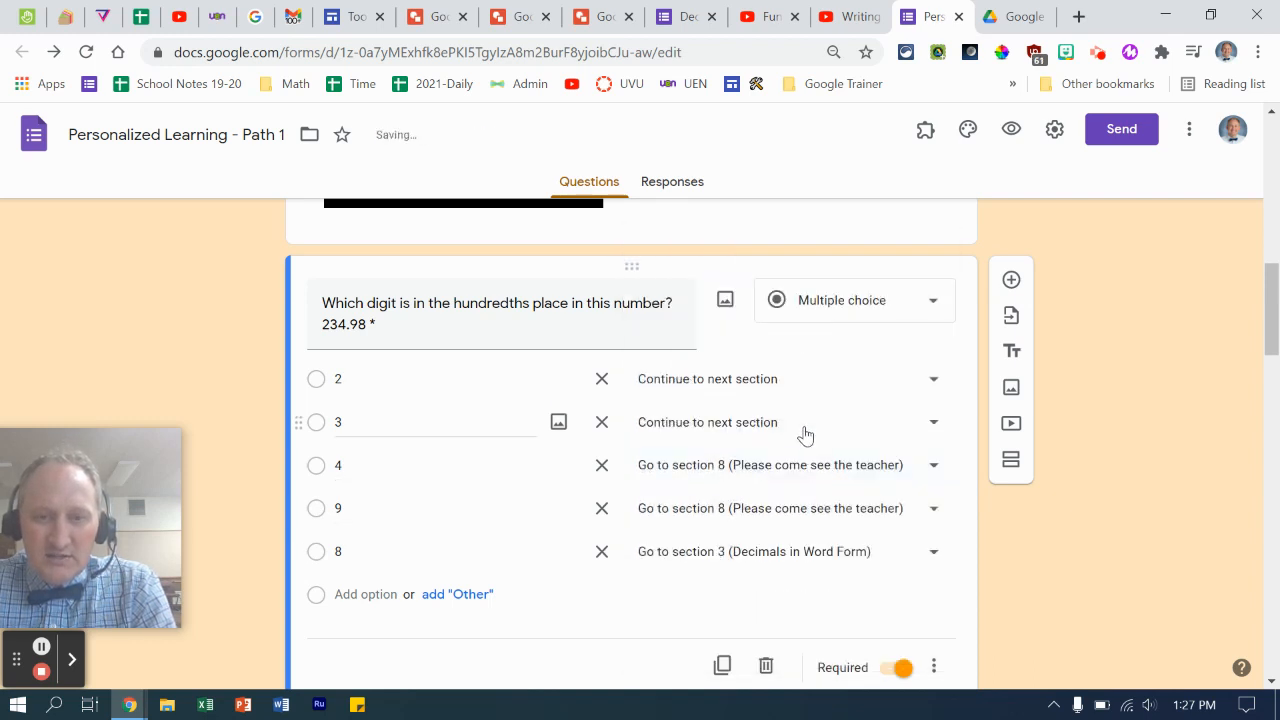
{"action": "left_click", "coordinate": [806, 424]}
{"action": "left_click", "coordinate": [806, 597]}
{"action": "left_click", "coordinate": [777, 379]}
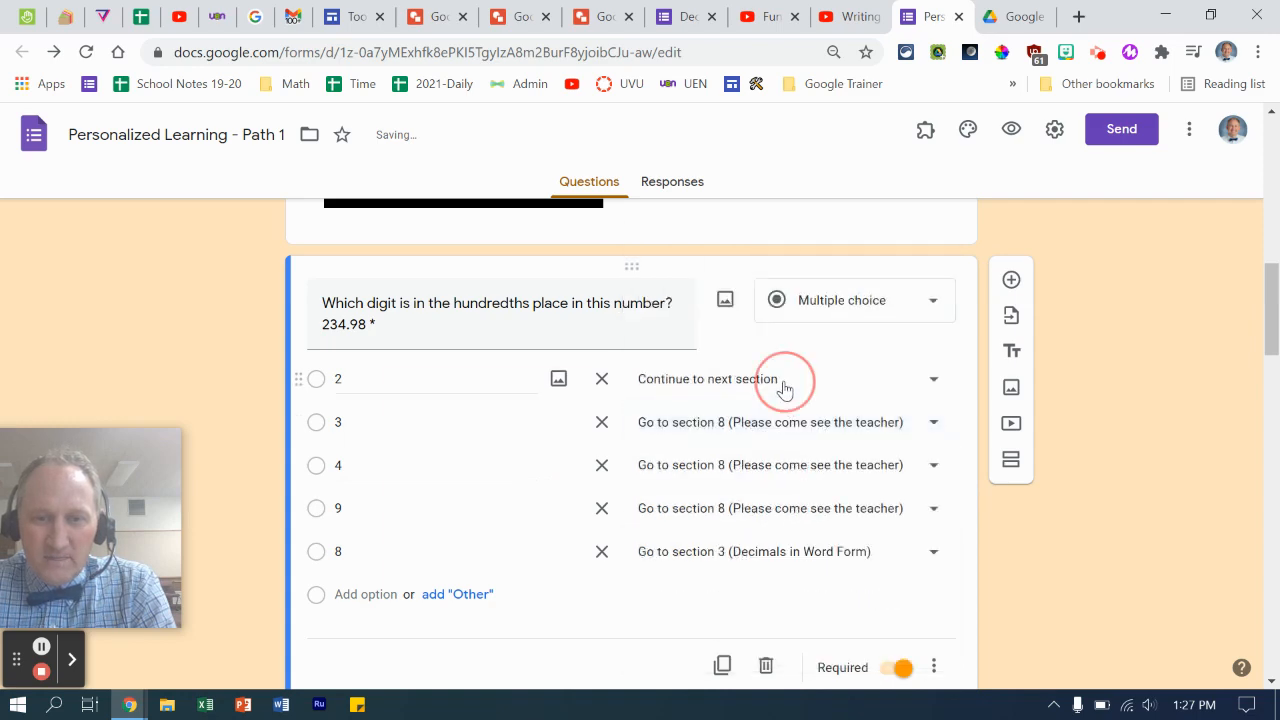
{"action": "left_click", "coordinate": [808, 598]}
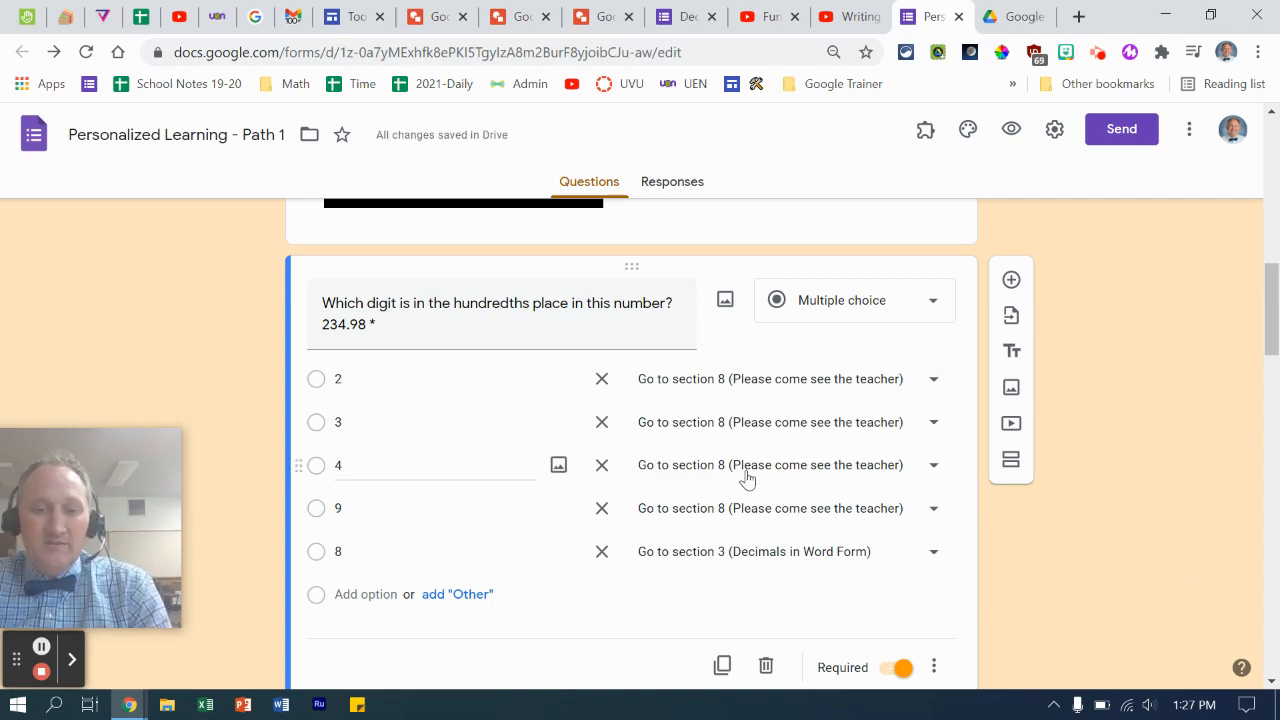
Extend the section 8 title to read: Please come see the teacher. Tell them the secret word is "digit"
{"action": "scroll", "coordinate": [746, 478], "scroll_direction": "down", "scroll_amount": 10}
{"action": "left_click", "coordinate": [778, 549]}
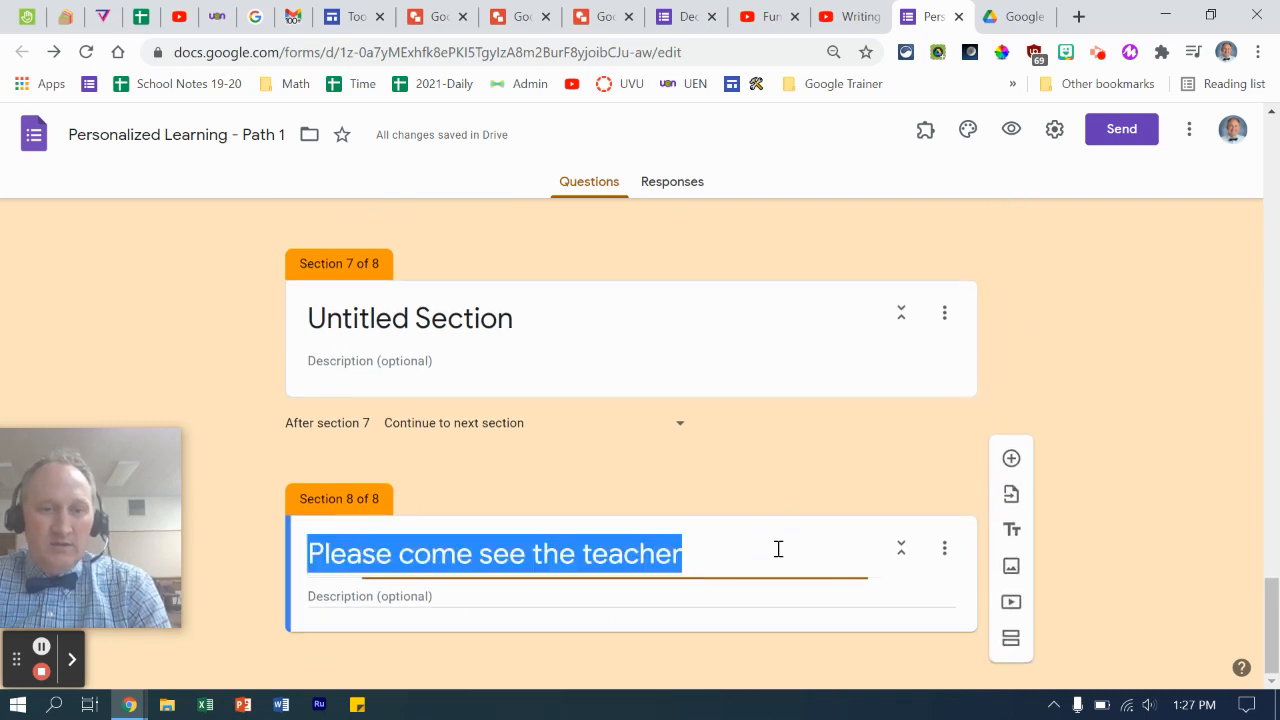
{"action": "left_click", "coordinate": [778, 549]}
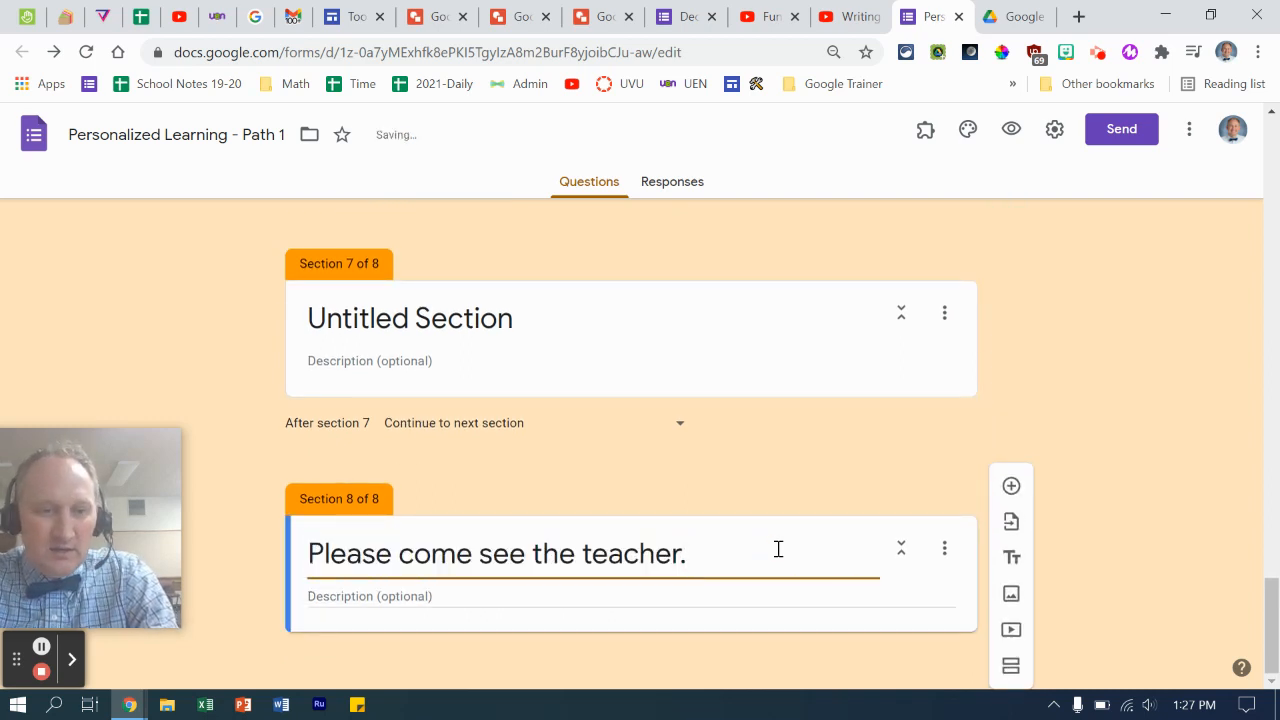
{"action": "type", "text": ". "}
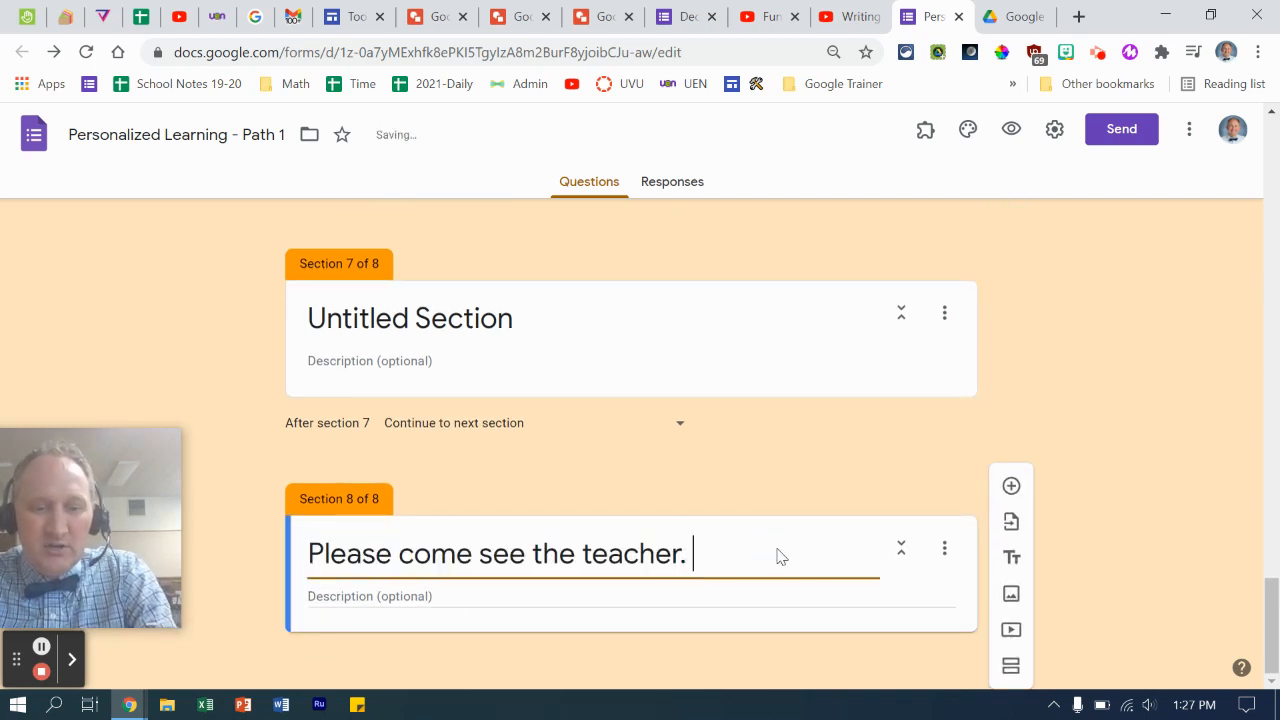
{"action": "type", "text": "Tell teh"}
{"action": "key", "text": "BackSpace"}
{"action": "key", "text": "BackSpace"}
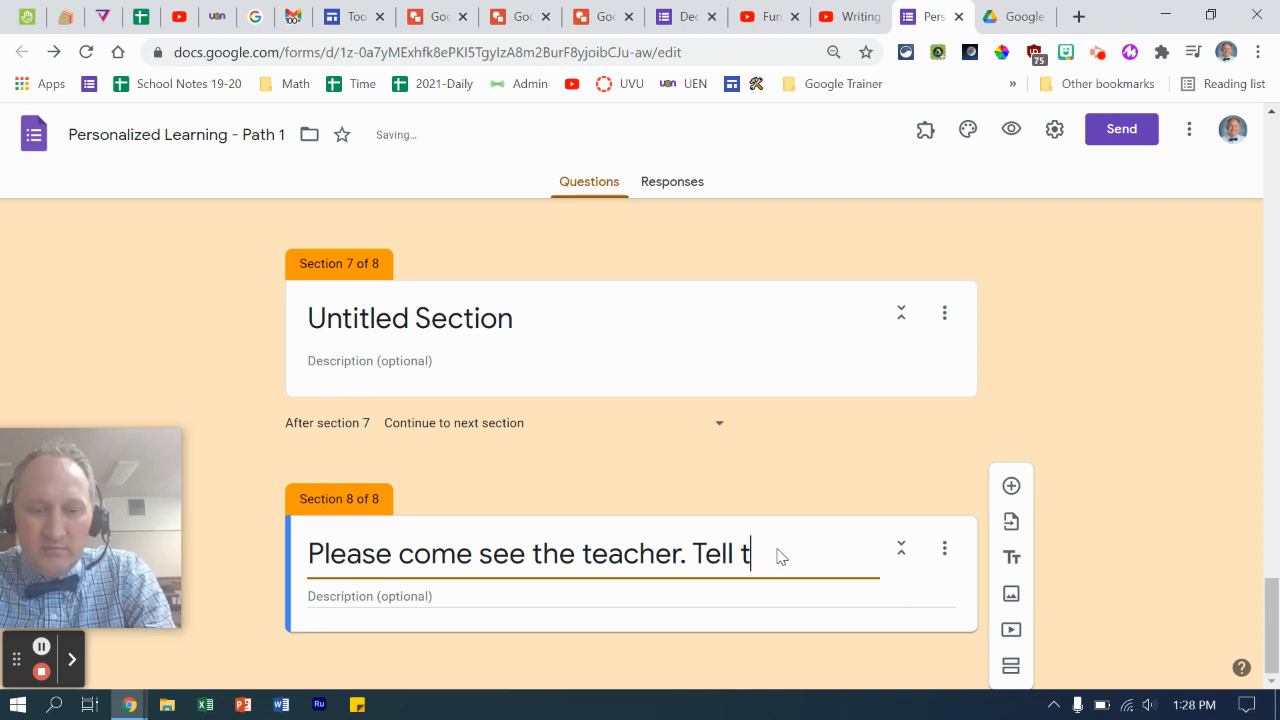
{"action": "type", "text": "hem the se"}
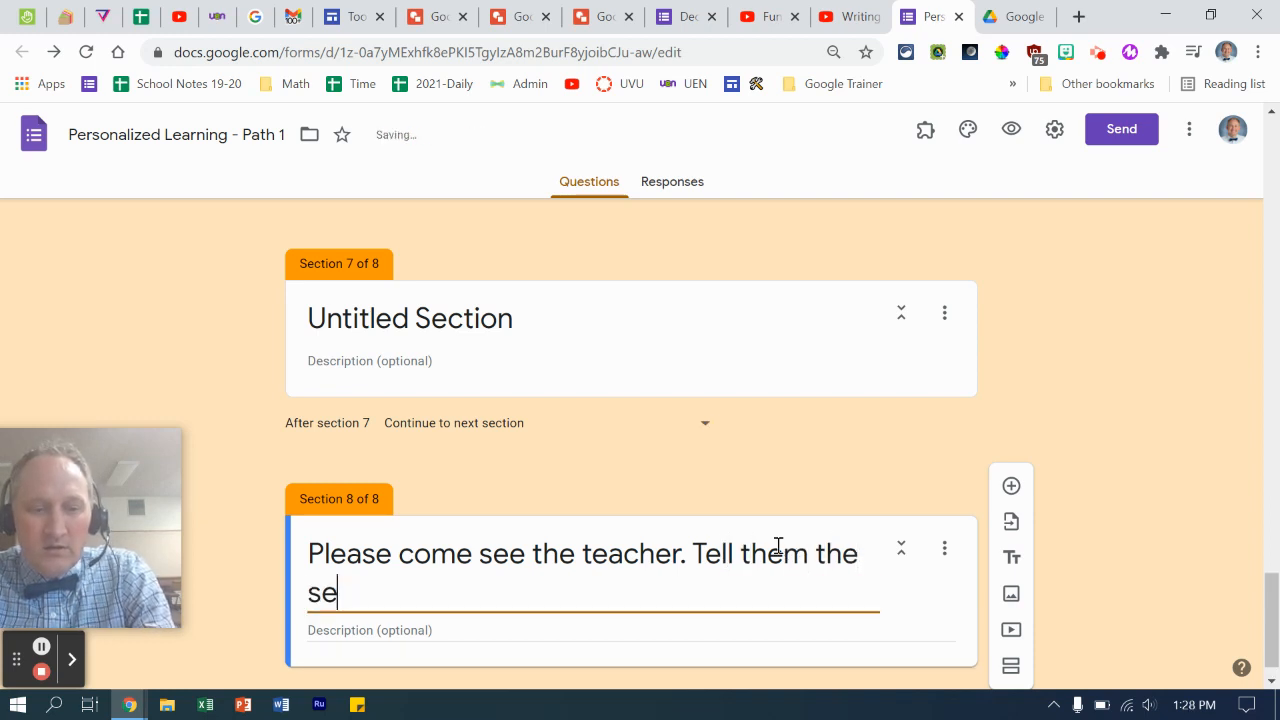
{"action": "type", "text": "cret word i"}
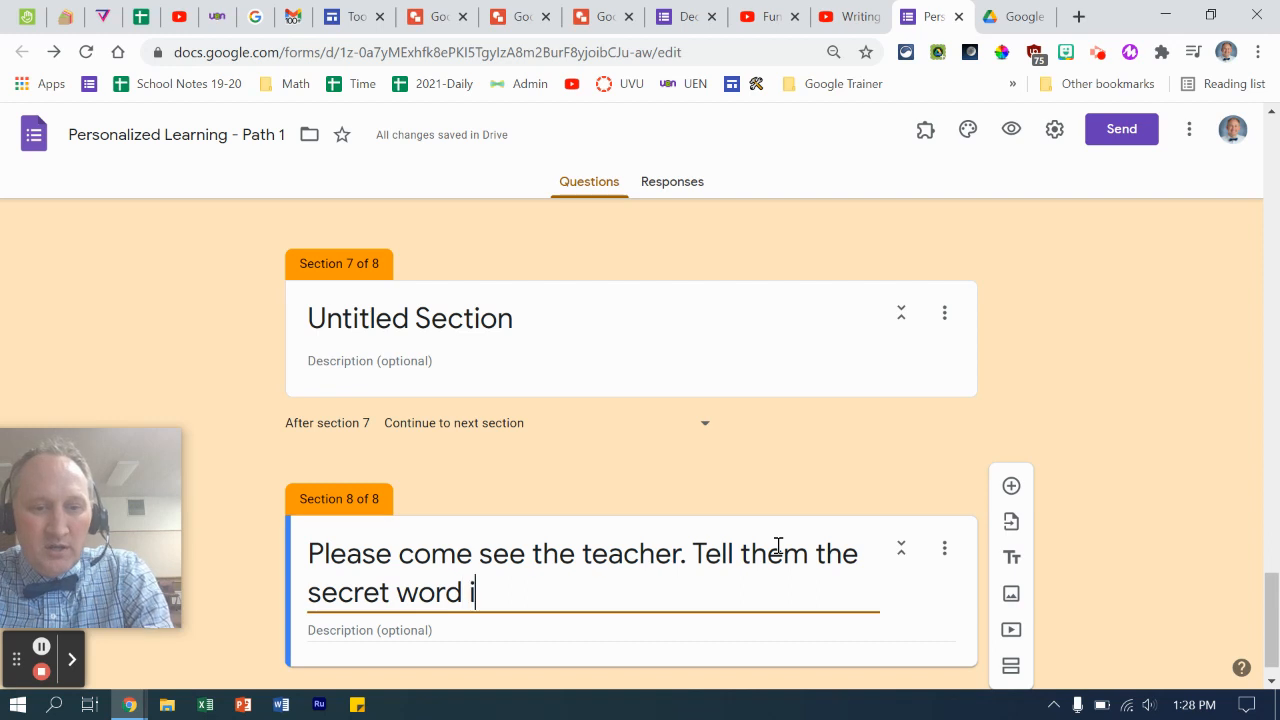
{"action": "type", "text": "s \""}
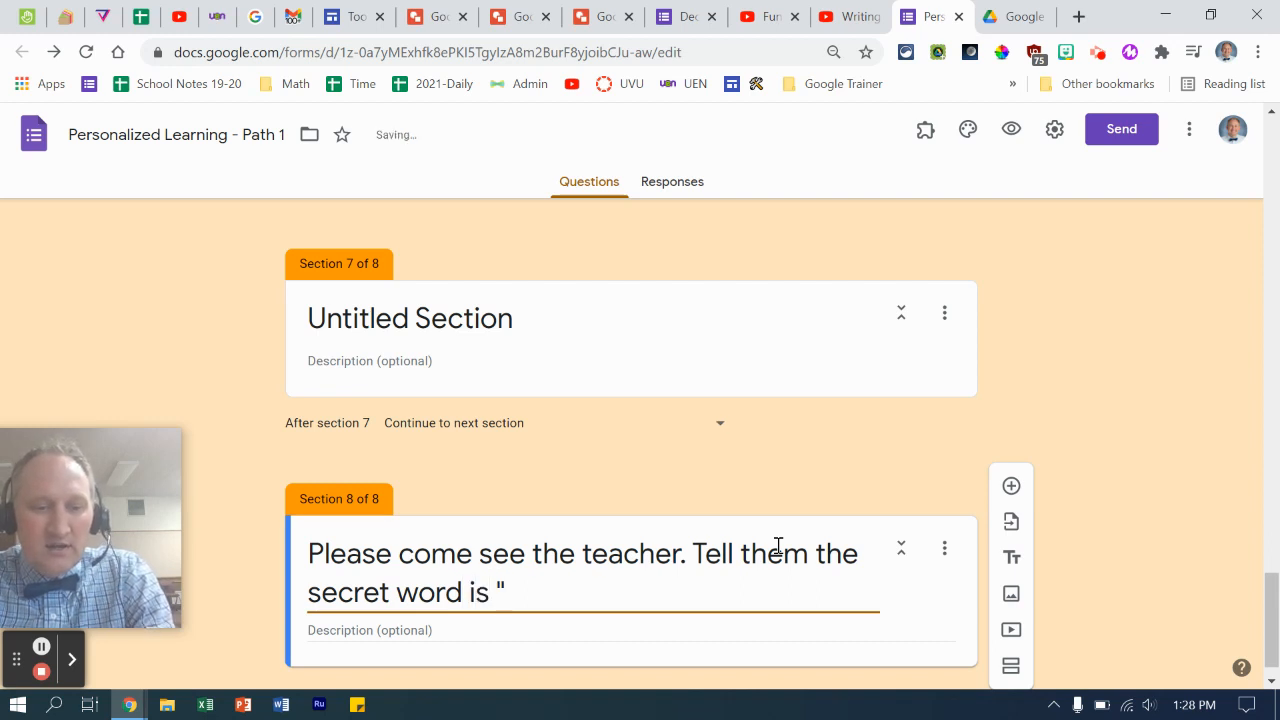
{"action": "type", "text": "digit\""}
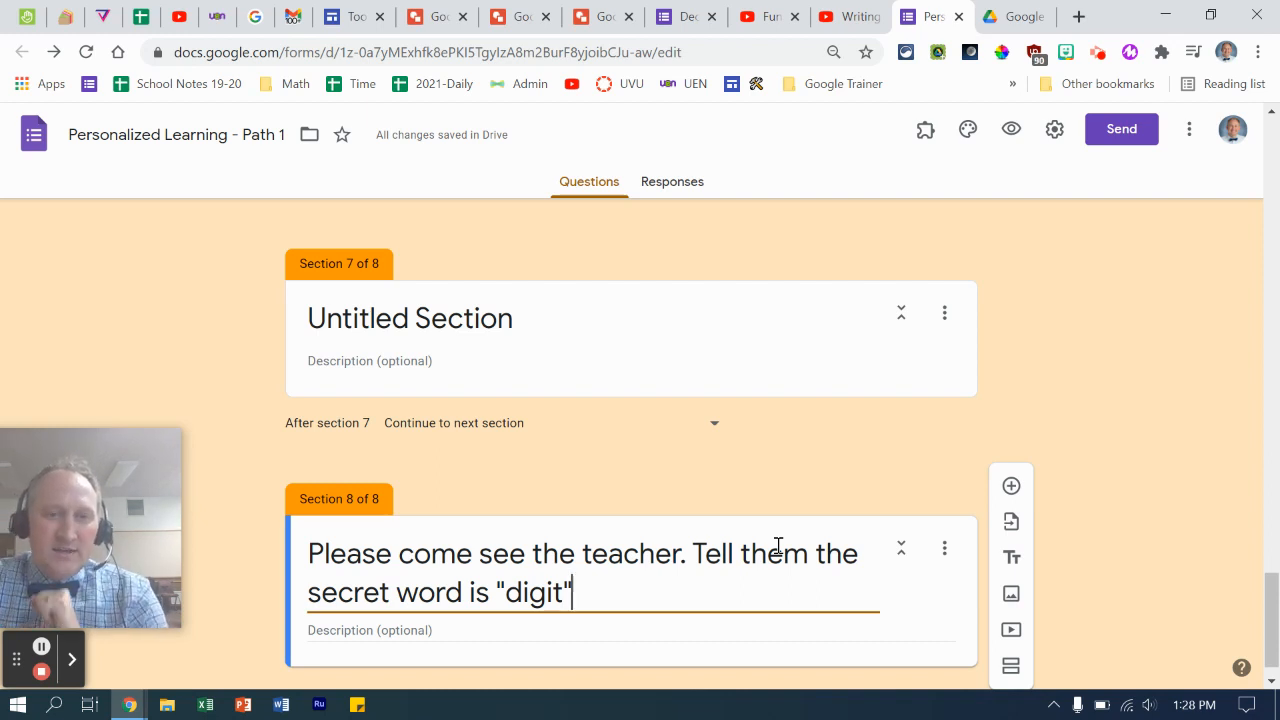
Switch to the Google Forms Assessment Flow Chart: Option 3 drawing to review the section routing
{"action": "left_click", "coordinate": [437, 16]}
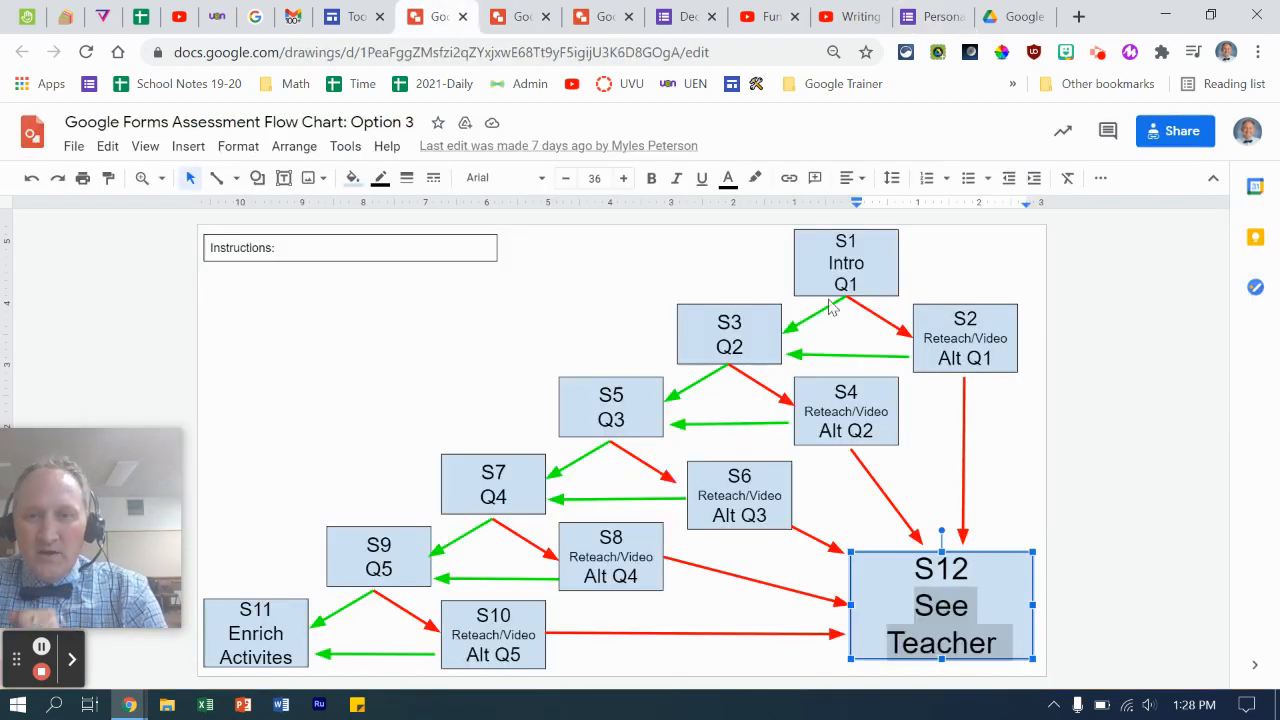